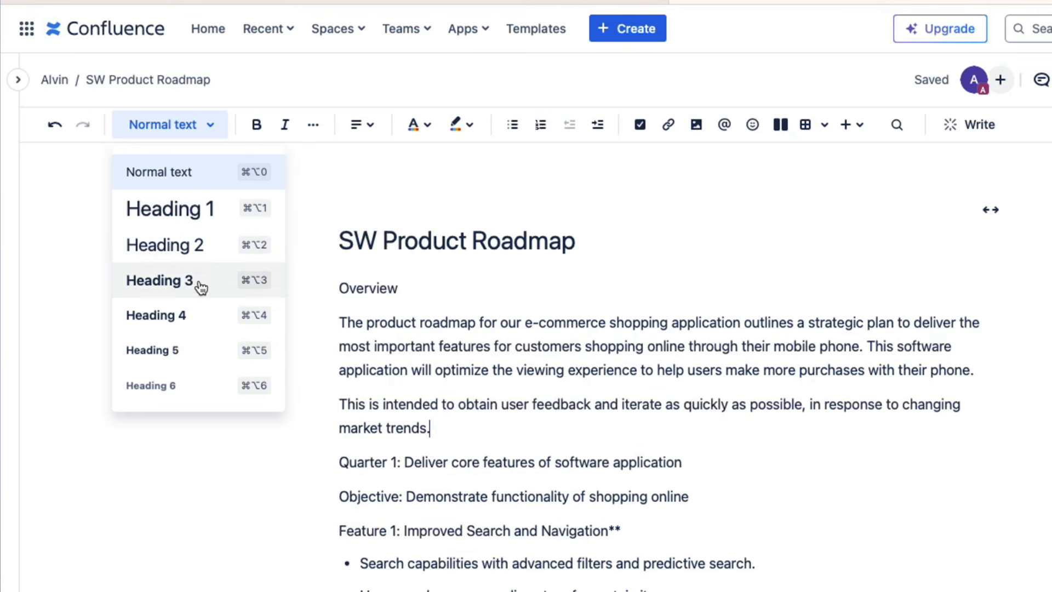
- Format the "Overview" line below the page title as Heading 1
click(658, 463)
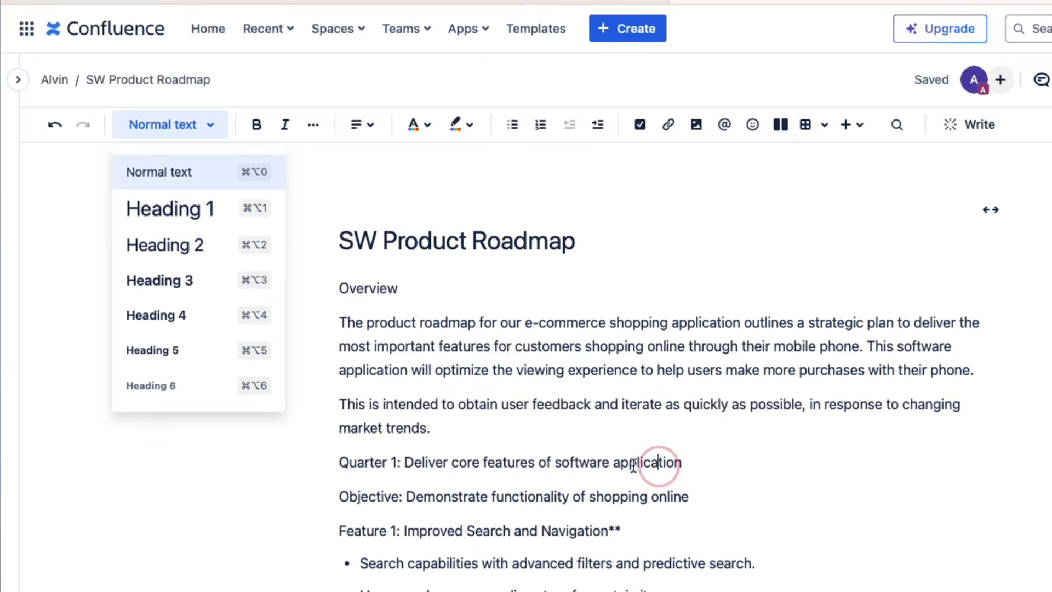
click(412, 444)
drag(420, 286, 336, 286)
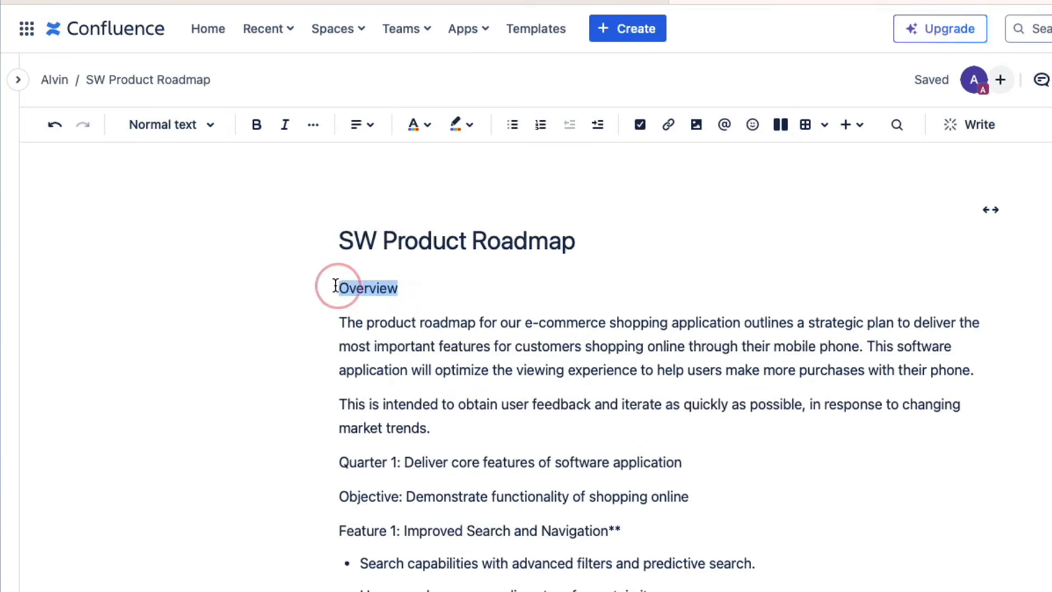
click(187, 126)
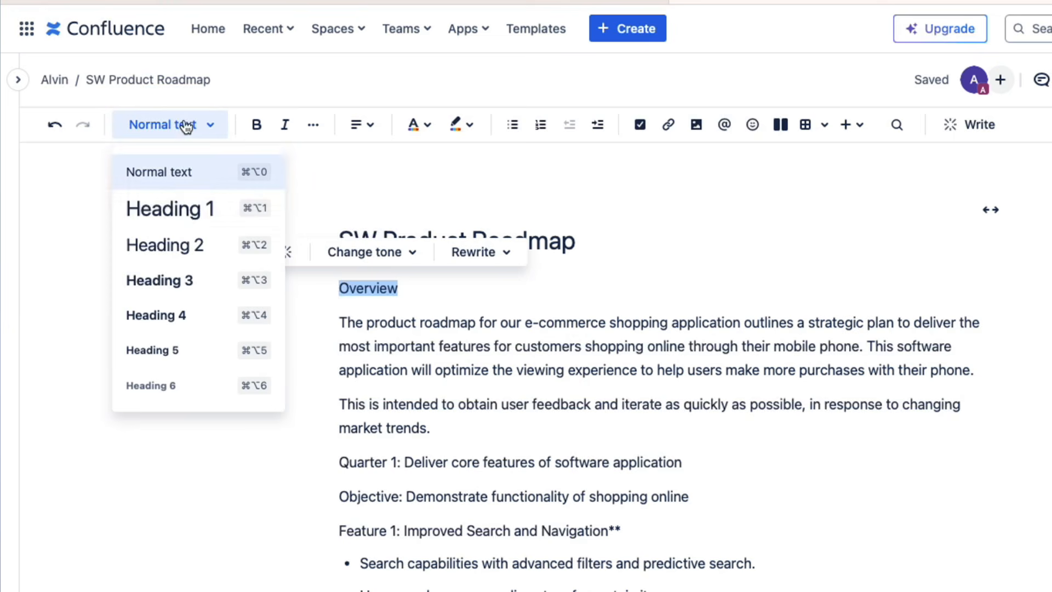
click(192, 215)
click(552, 368)
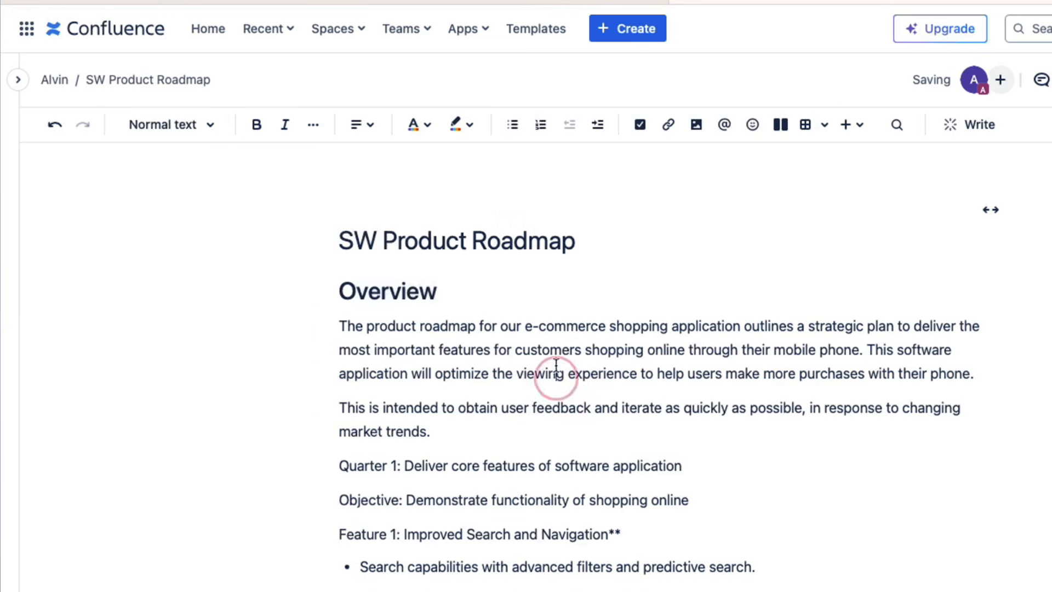
click(392, 195)
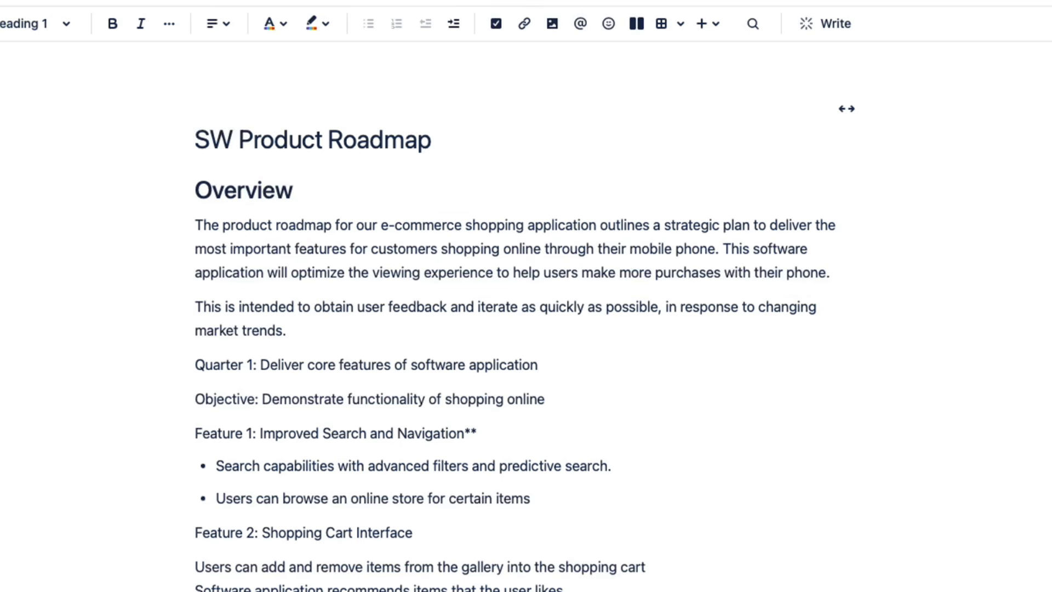
- Format the line "Quarter 1: Deliver core features of software application" as Heading 2
click(557, 365)
drag(568, 367, 159, 372)
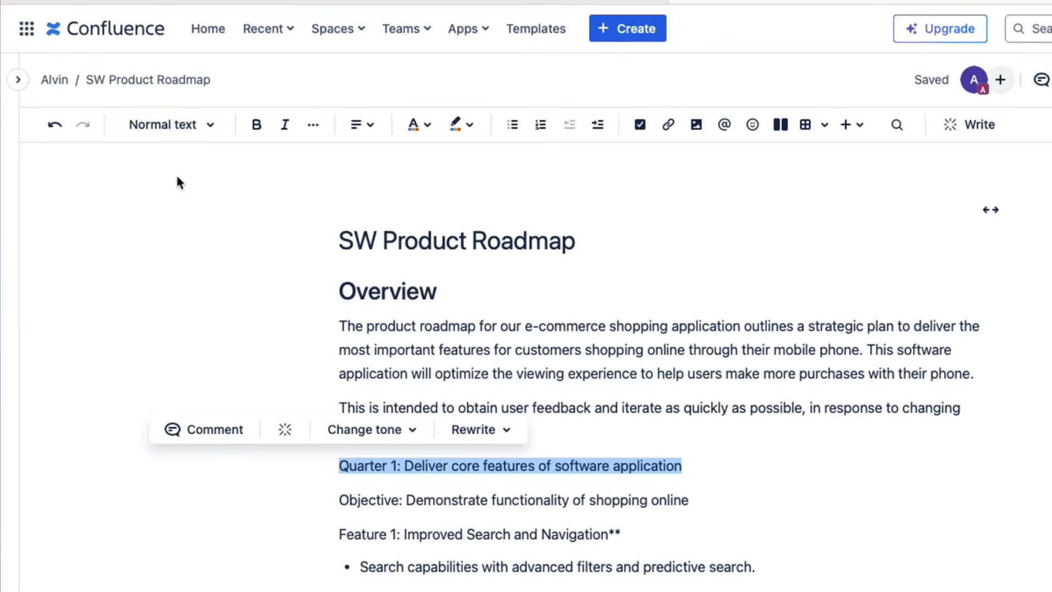
click(187, 126)
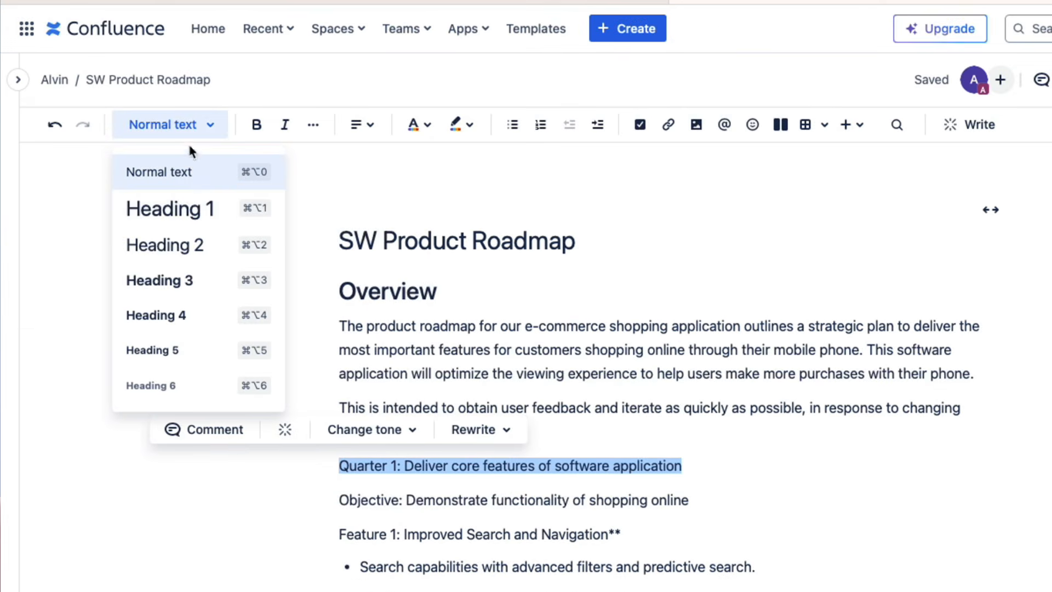
click(196, 244)
click(846, 494)
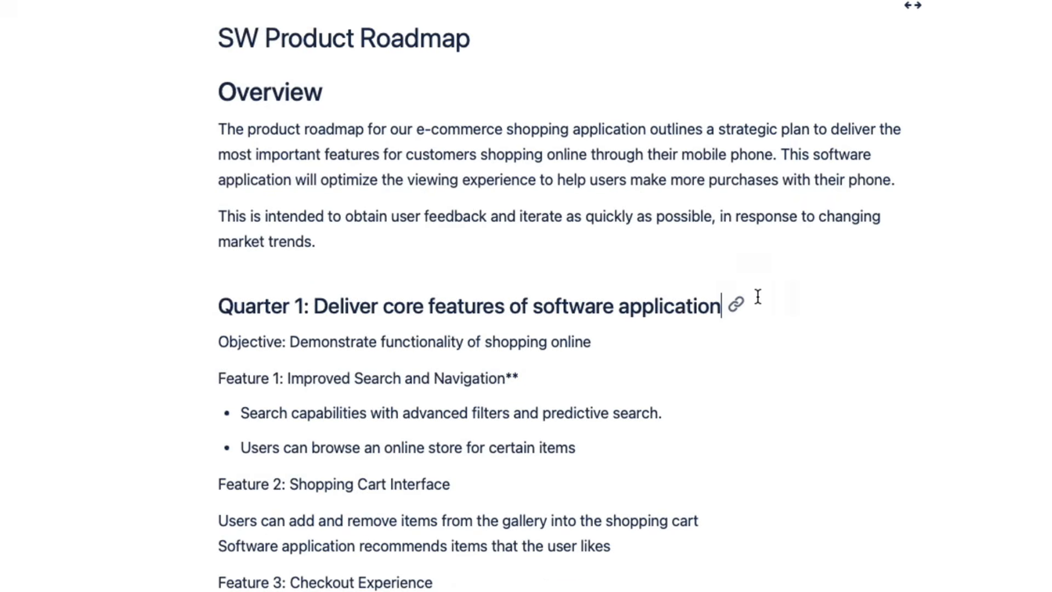
- Remove the stray asterisks at the end of the line "Feature 1: Improved Search and Navigation"
scroll(655, 326, down, 3)
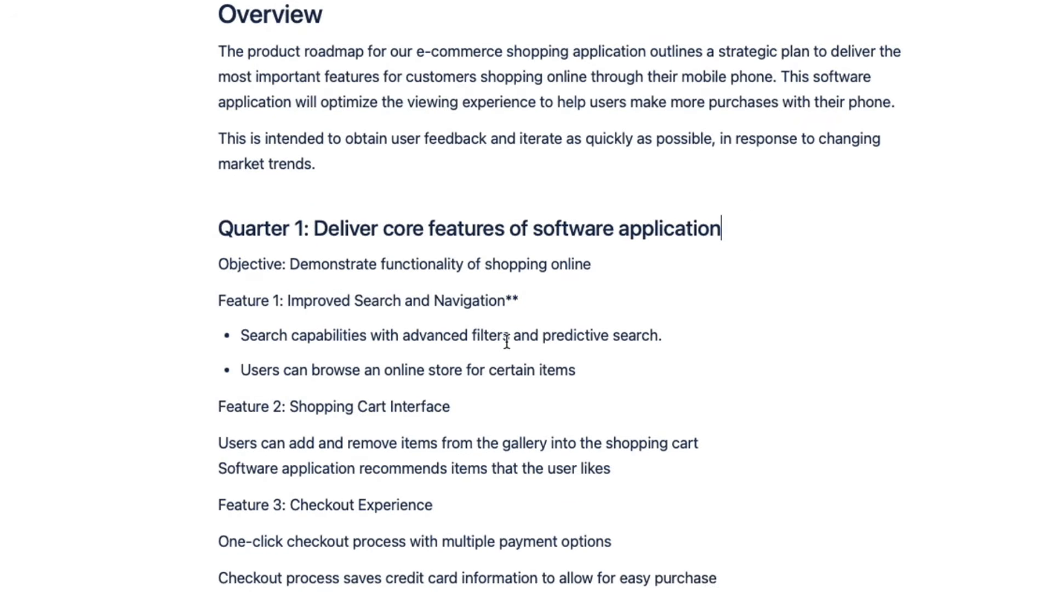
scroll(418, 324, down, 2)
right_click(498, 179)
click(507, 160)
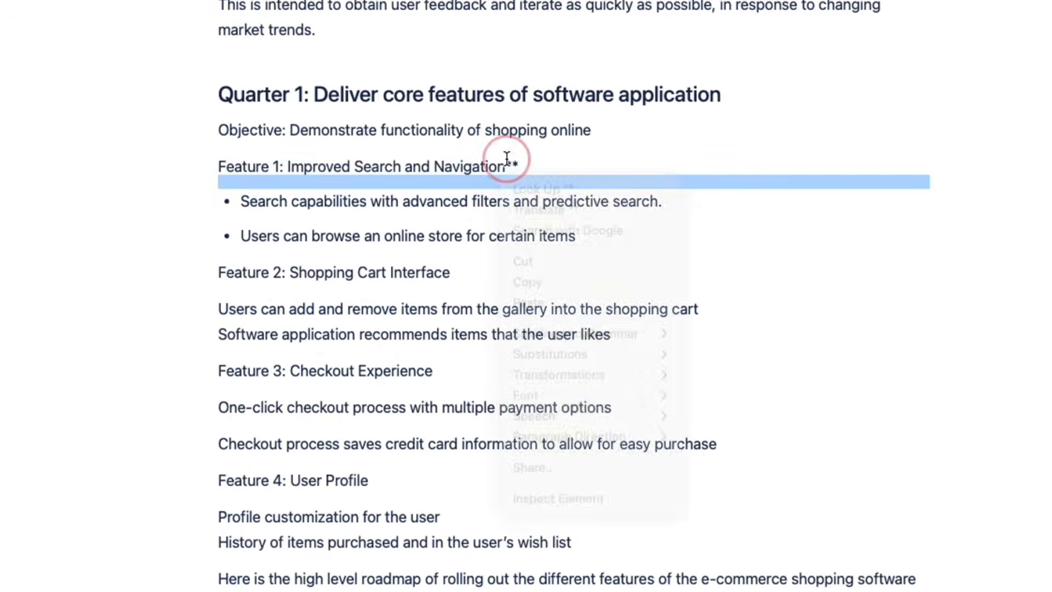
click(513, 166)
key(BackSpace)
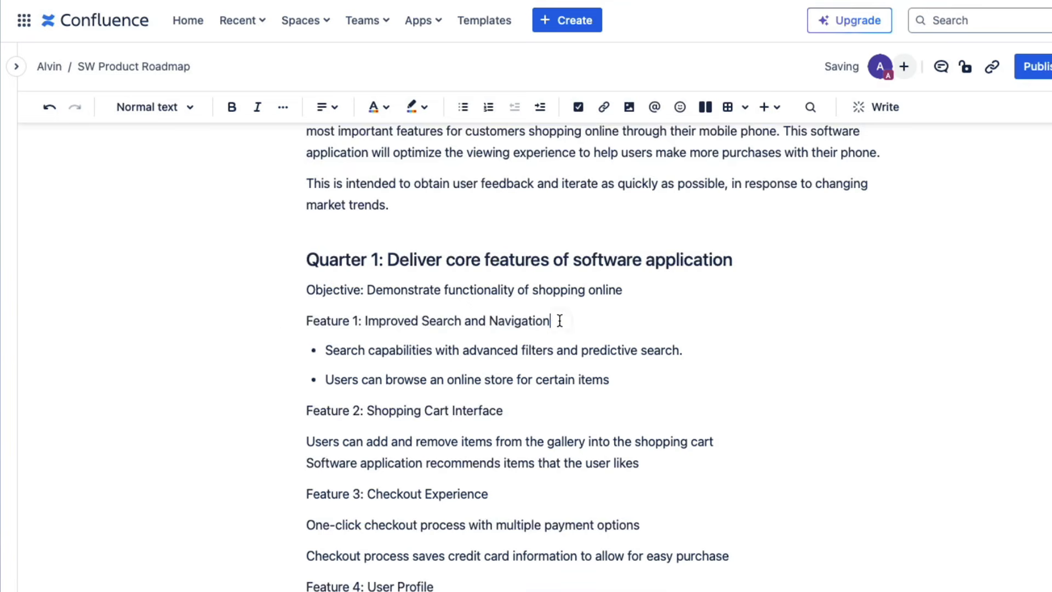
- Format the lines "Feature 1: Improved Search and Navigation" and "Feature 2: Shopping Cart Interface" as Heading 3
drag(559, 321, 279, 319)
click(176, 108)
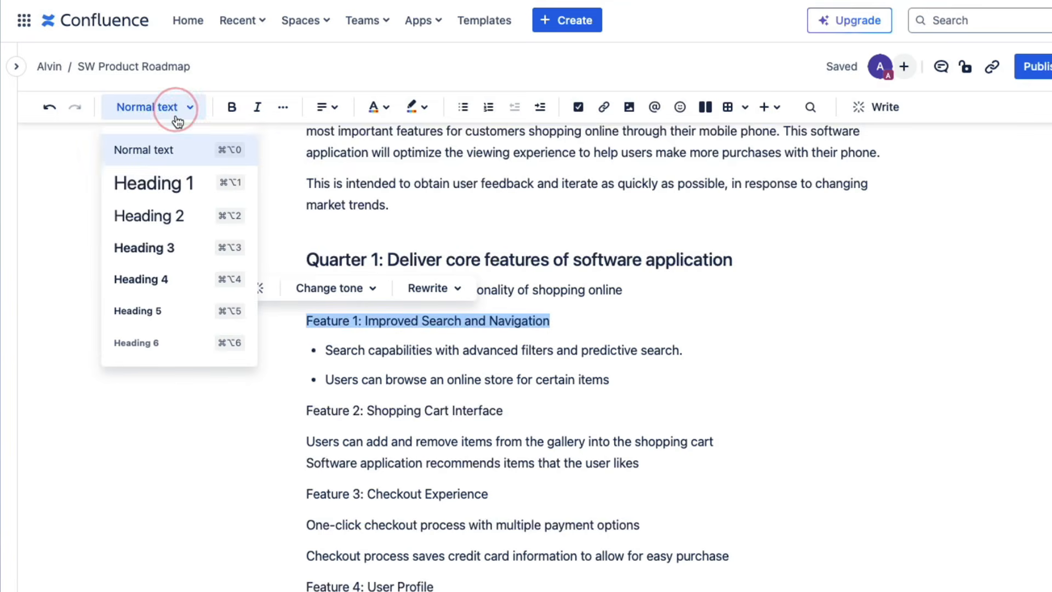
click(174, 248)
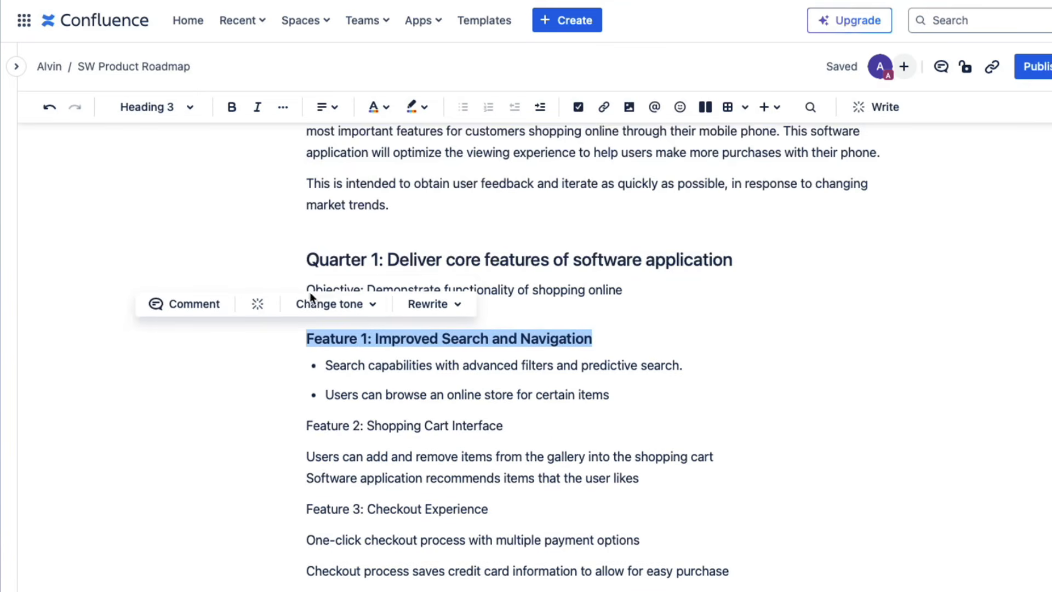
click(824, 485)
drag(511, 429, 272, 429)
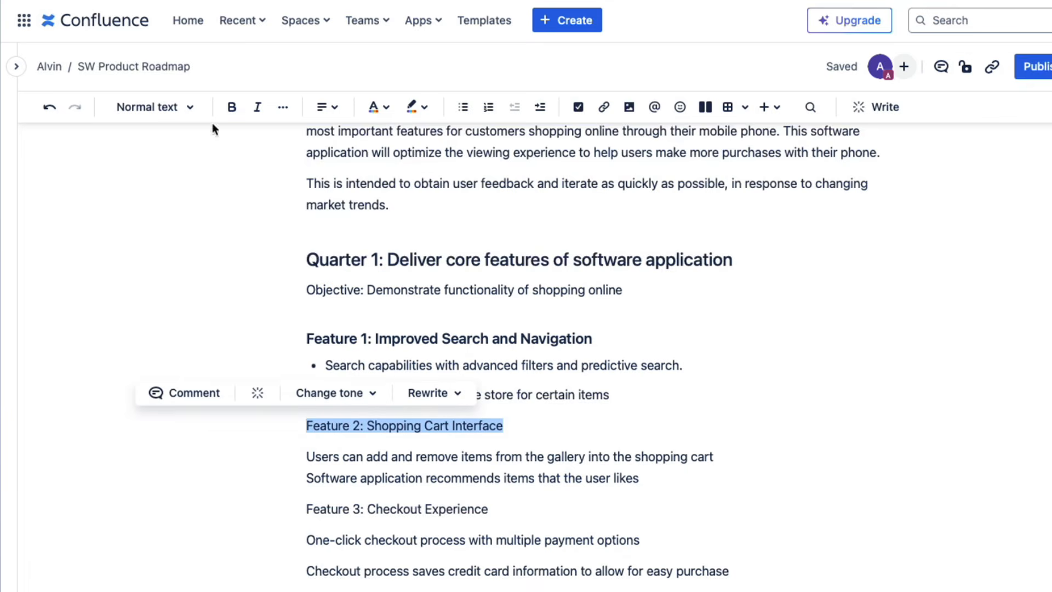
click(176, 107)
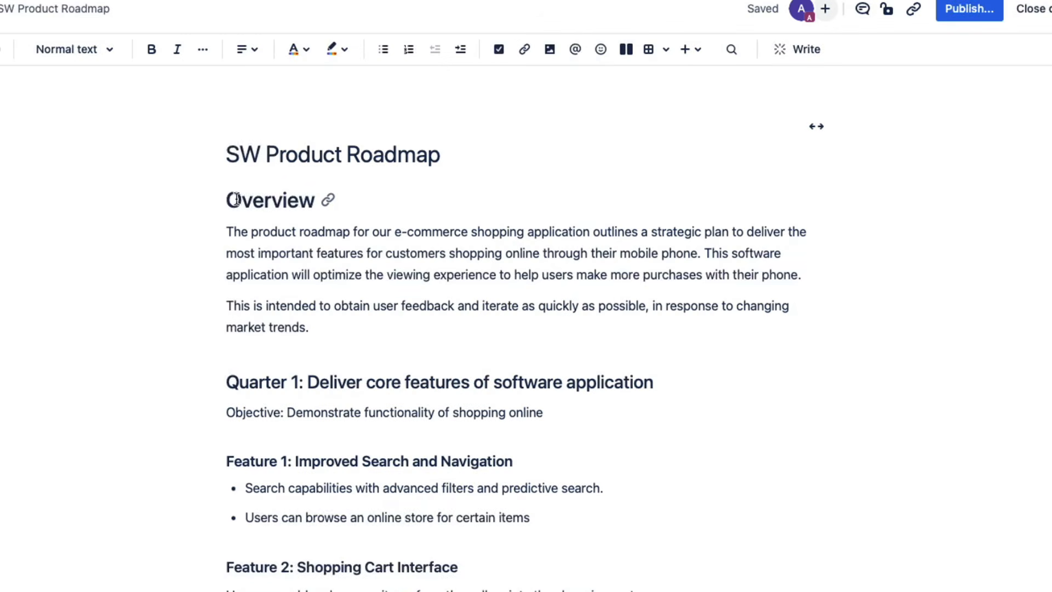
- Insert a table of contents on a new line between the page title and the "Overview" heading
click(229, 199)
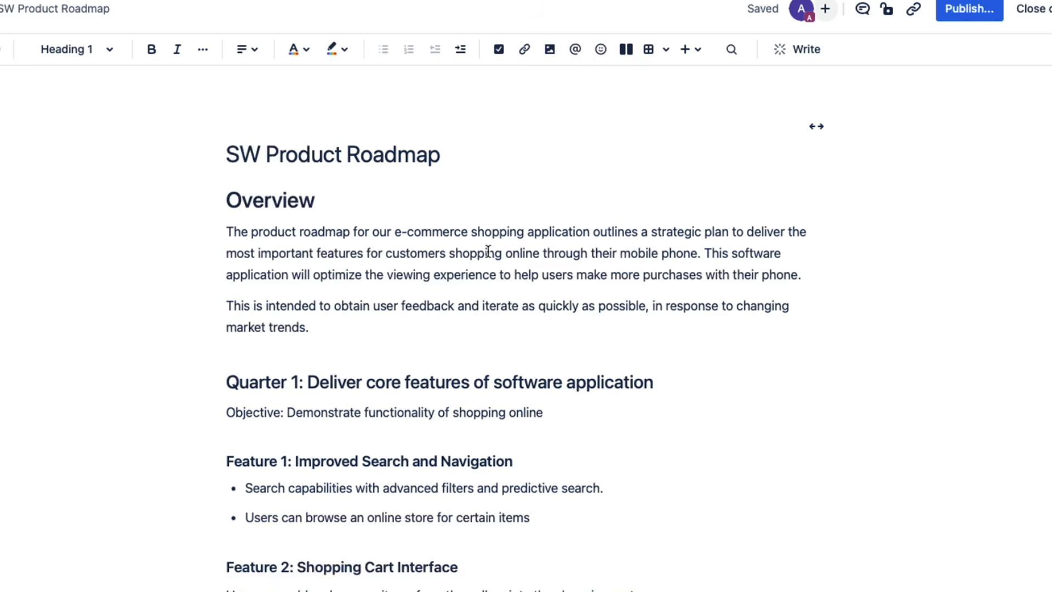
key(Return)
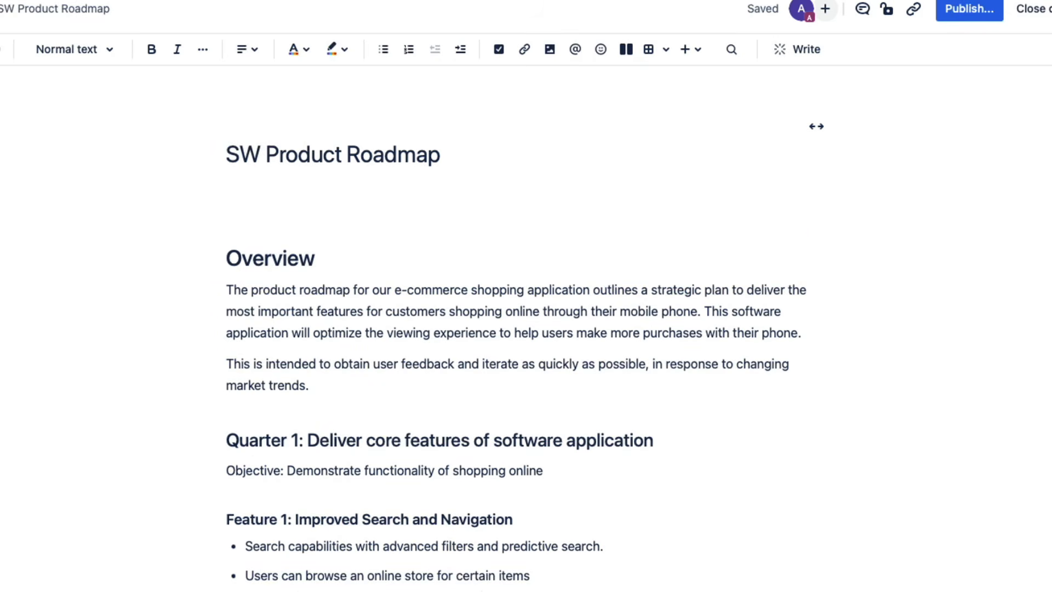
text(/)
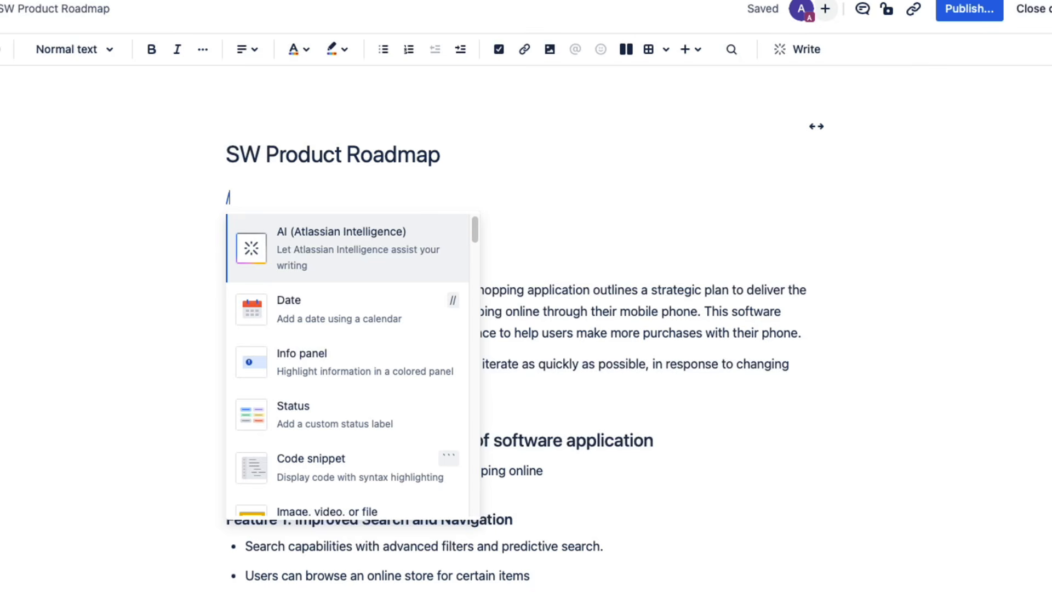
text(TOC)
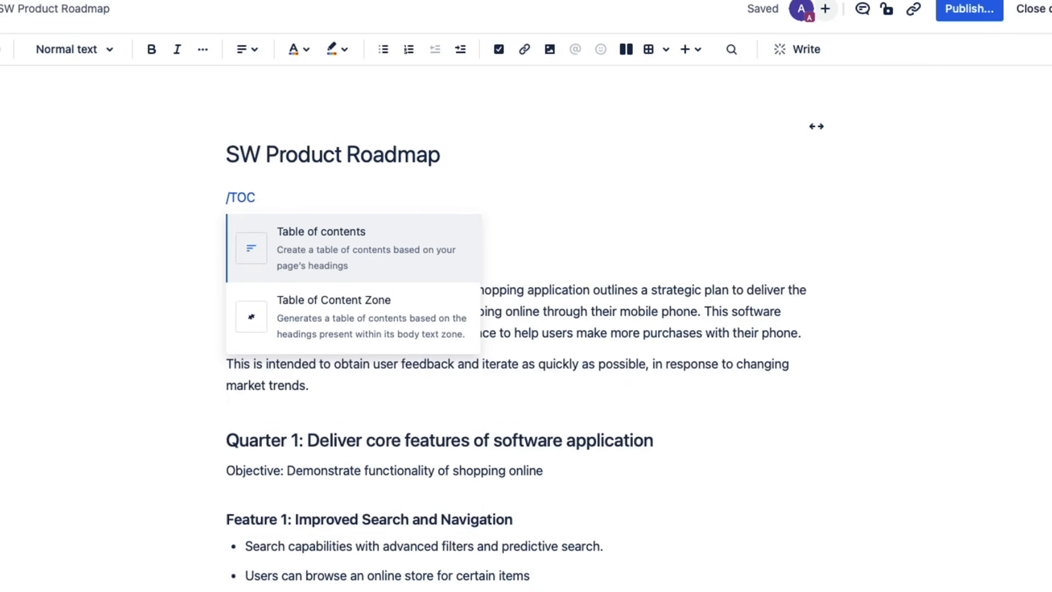
click(324, 254)
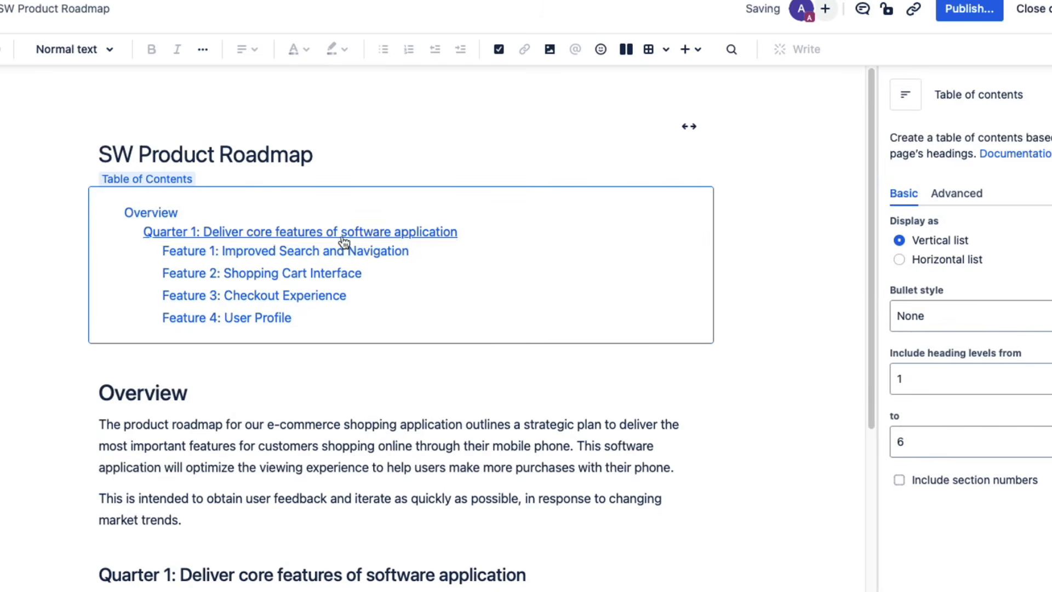
click(145, 362)
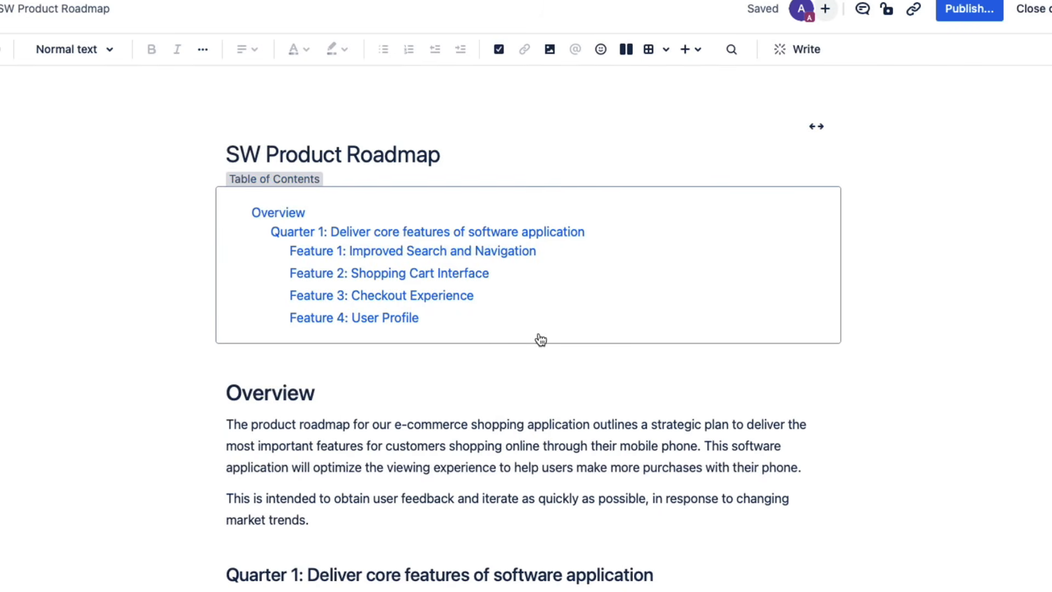
- Try the two wider layouts for the table of contents and return it to the centered layout
click(594, 337)
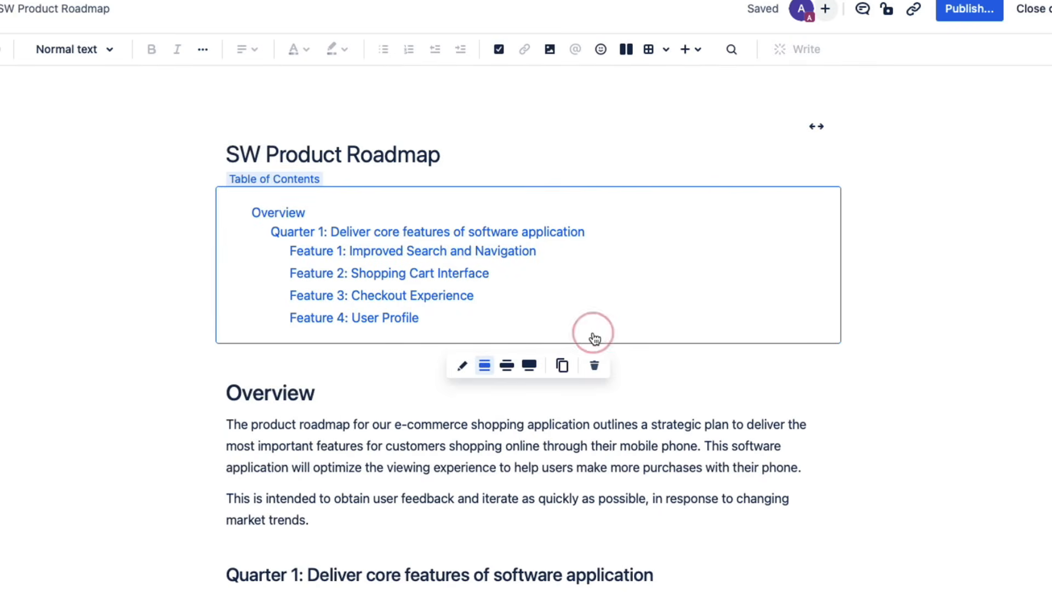
click(506, 365)
click(527, 365)
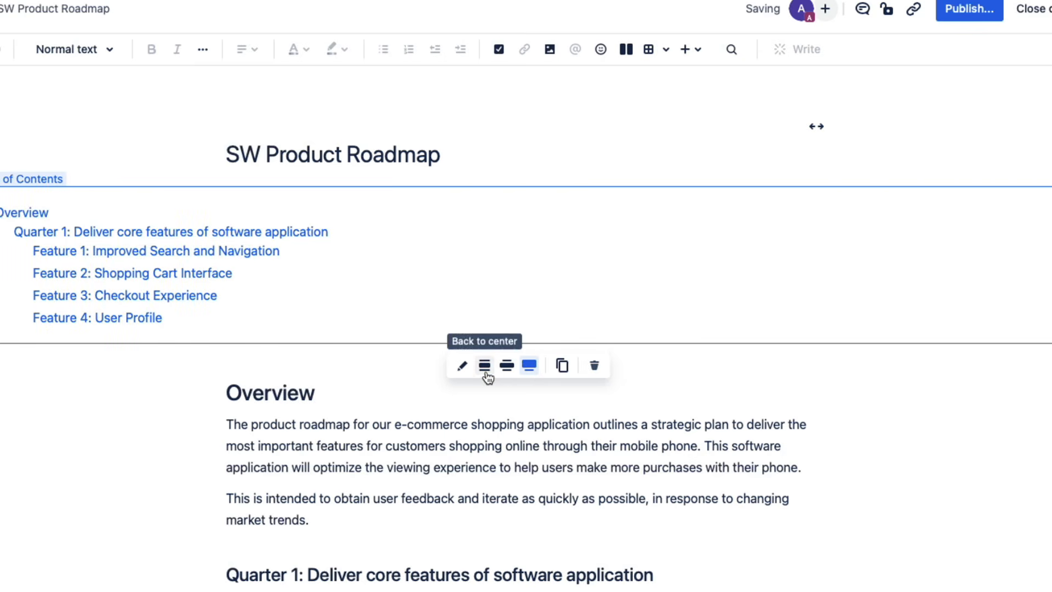
click(485, 365)
- Try including section numbers in the table of contents, turn them off again and close its settings
click(425, 365)
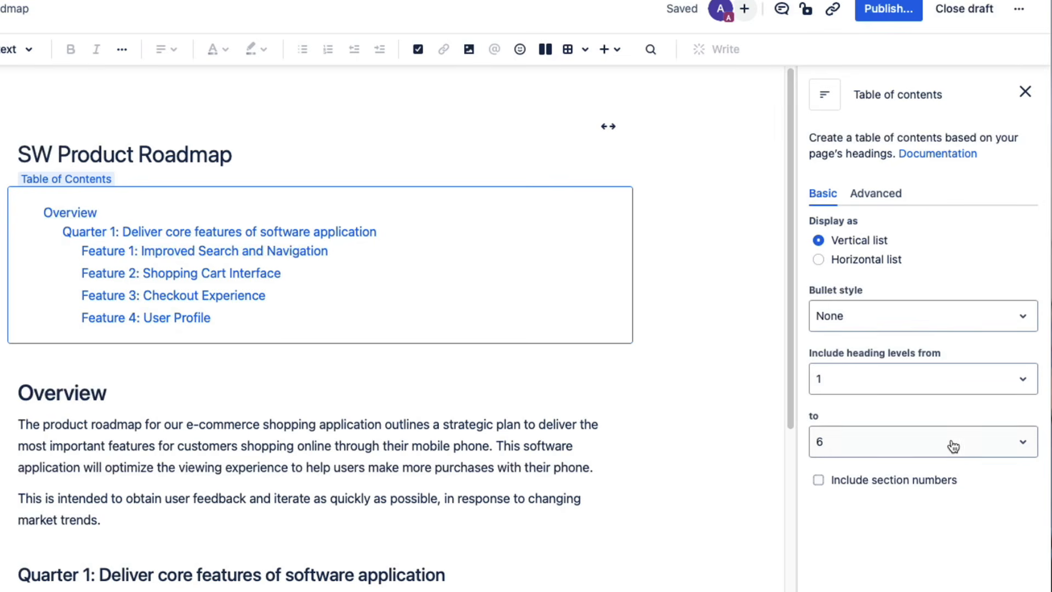
click(818, 480)
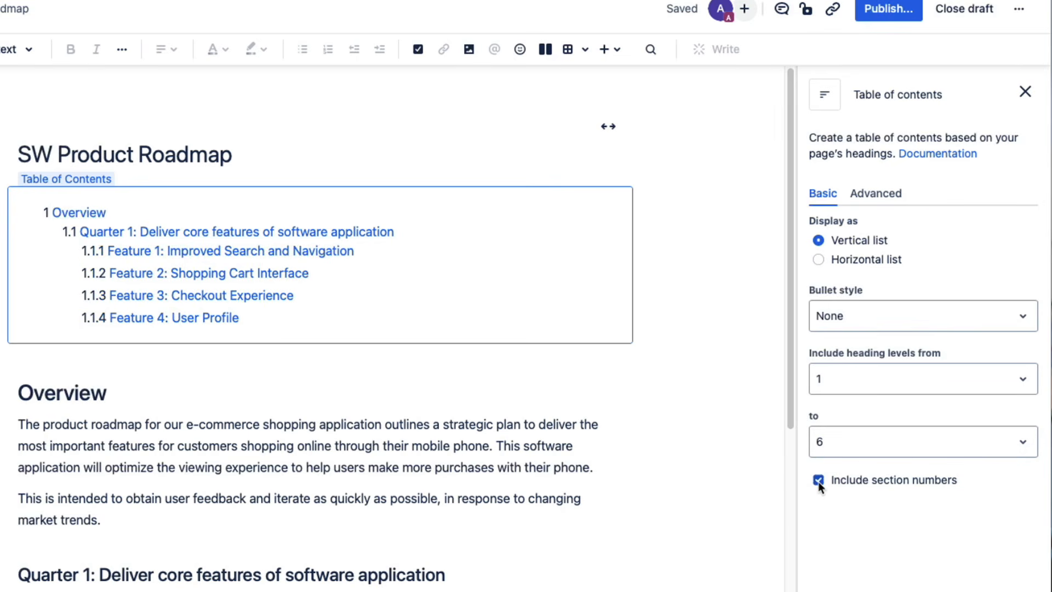
click(818, 481)
click(1025, 94)
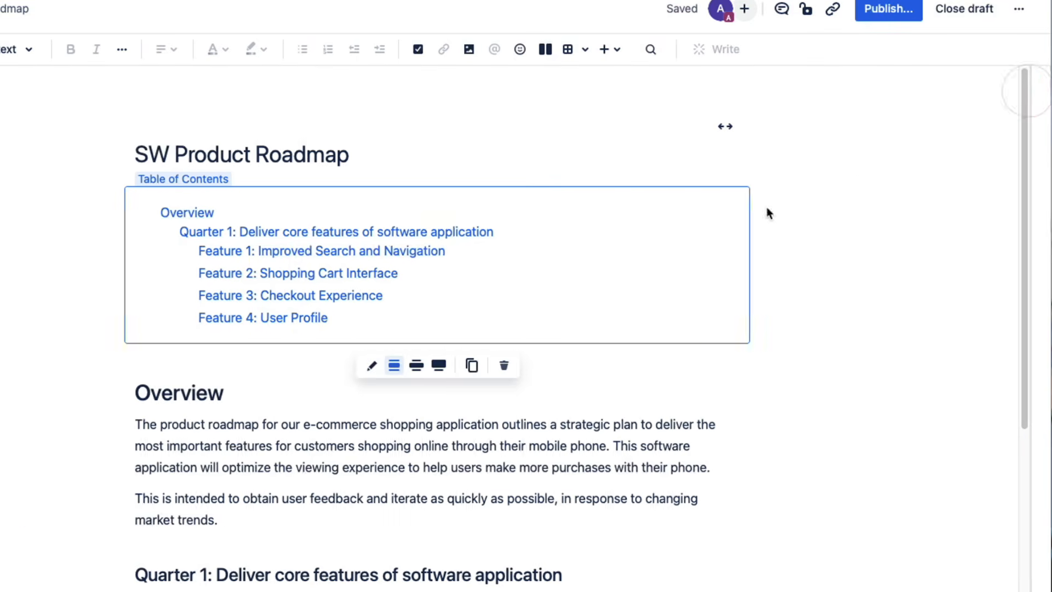
click(410, 463)
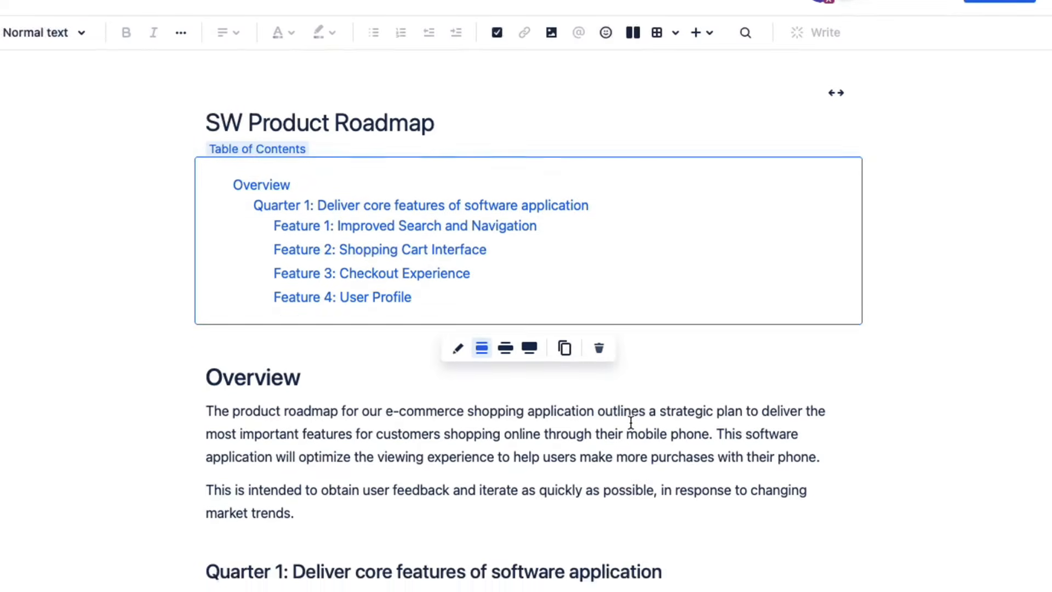
- Comment on "certain items" in Feature 1's second bullet, mentioning the teammate and asking "Which items do we want to include in our shopping area?"
scroll(631, 422, up, 1)
click(632, 433)
scroll(643, 490, down, 3)
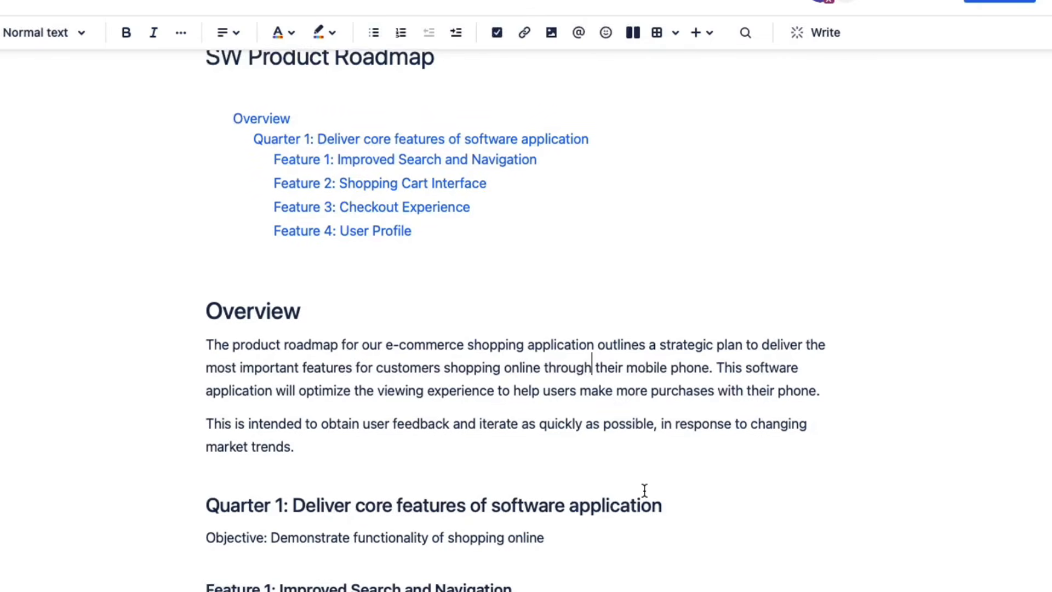
scroll(643, 490, down, 5)
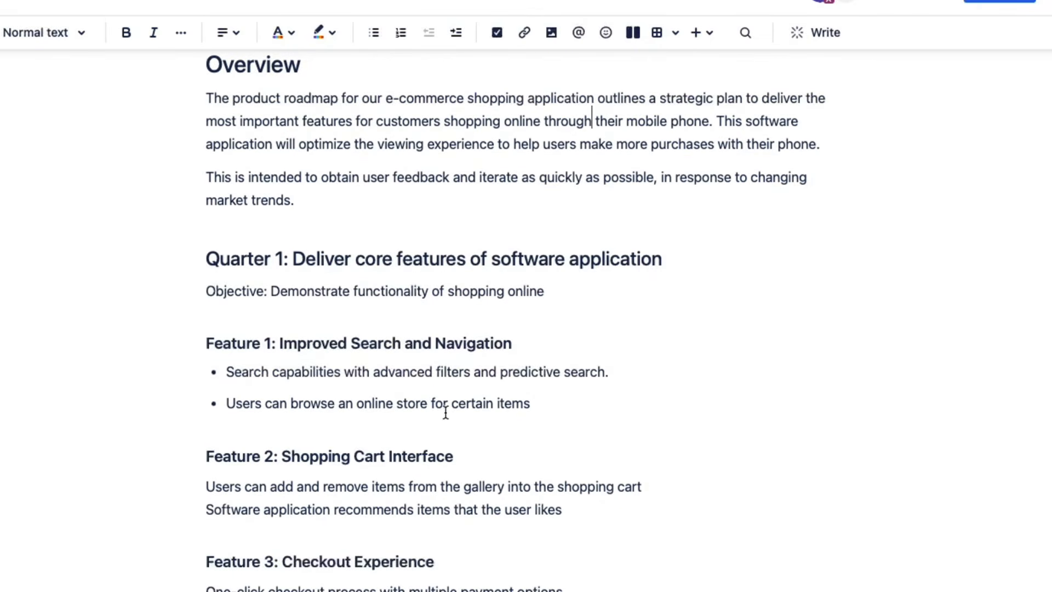
drag(214, 402, 540, 403)
click(428, 403)
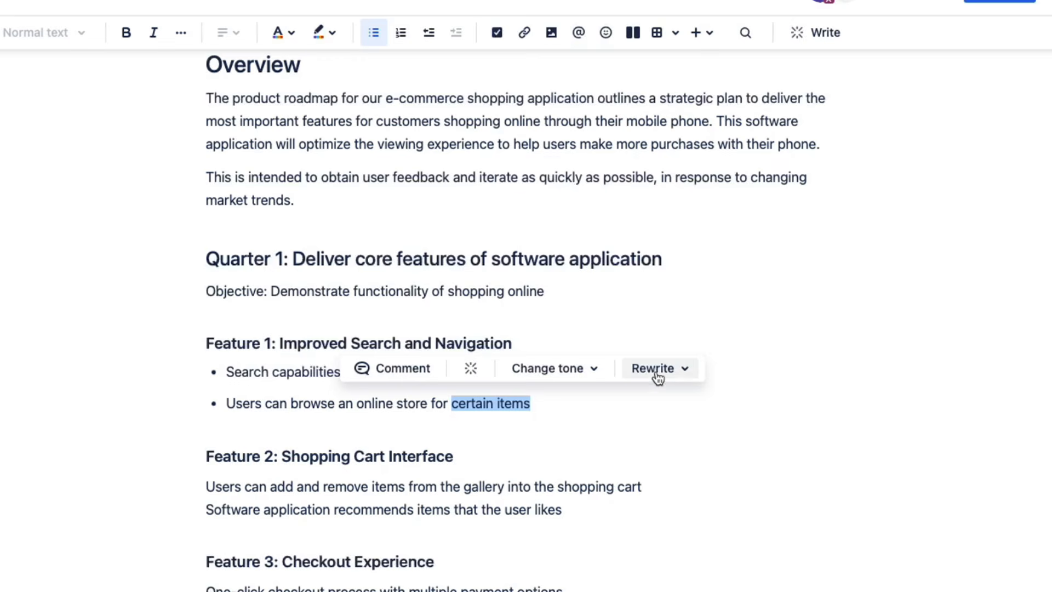
click(389, 368)
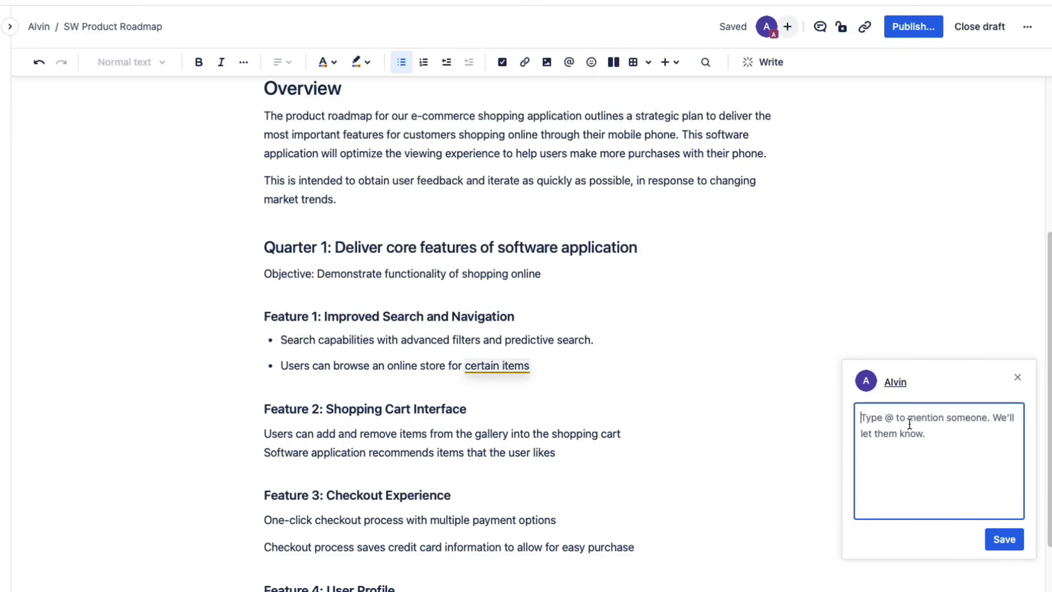
text(@alvin)
key(Return)
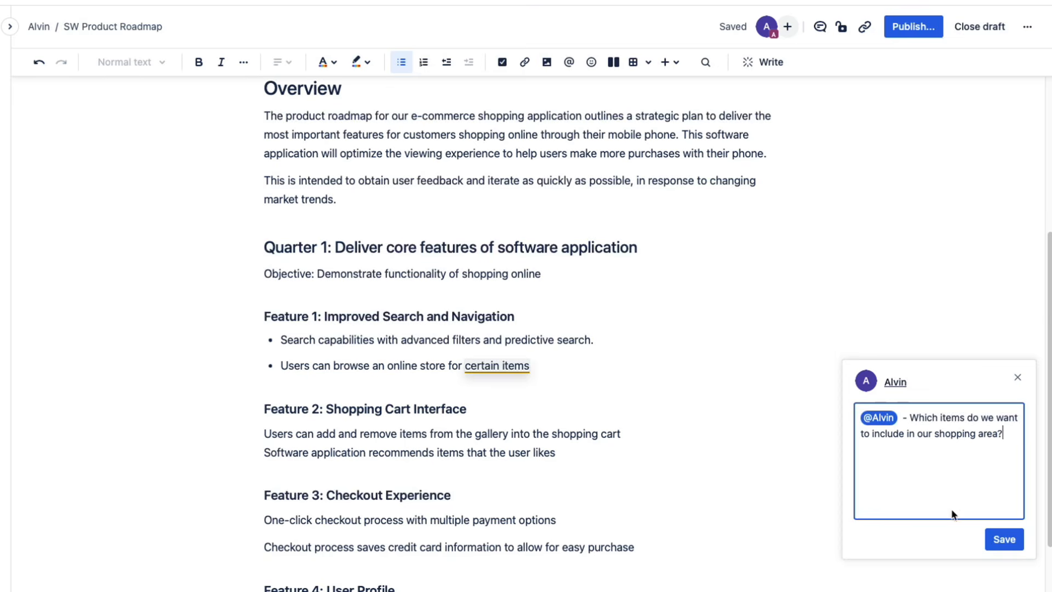
- Reply "This specific area to include" to the comment on "certain items" and close the comment thread
click(504, 367)
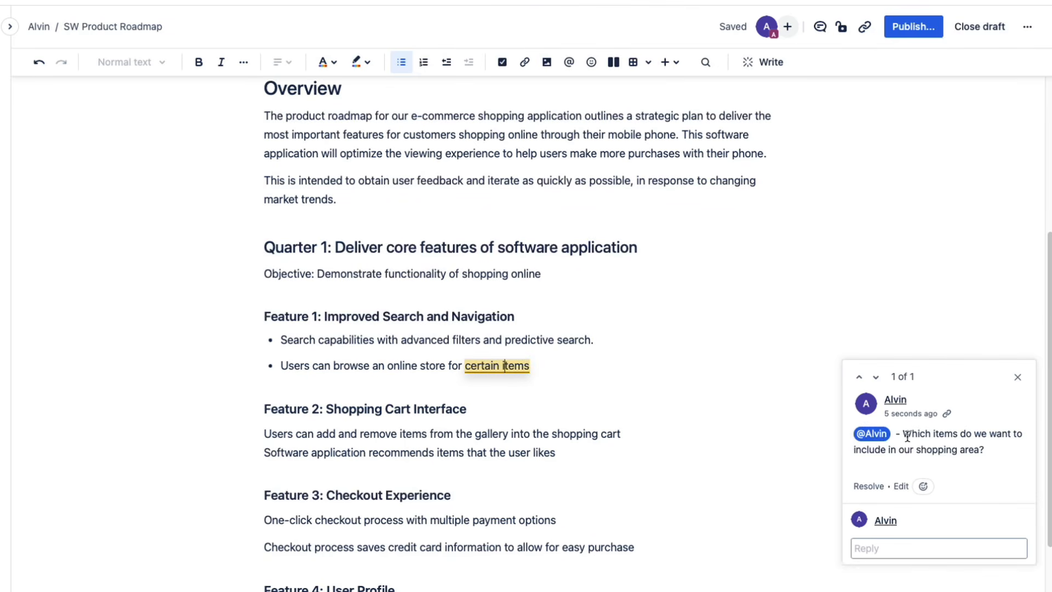
drag(907, 436, 980, 451)
click(904, 547)
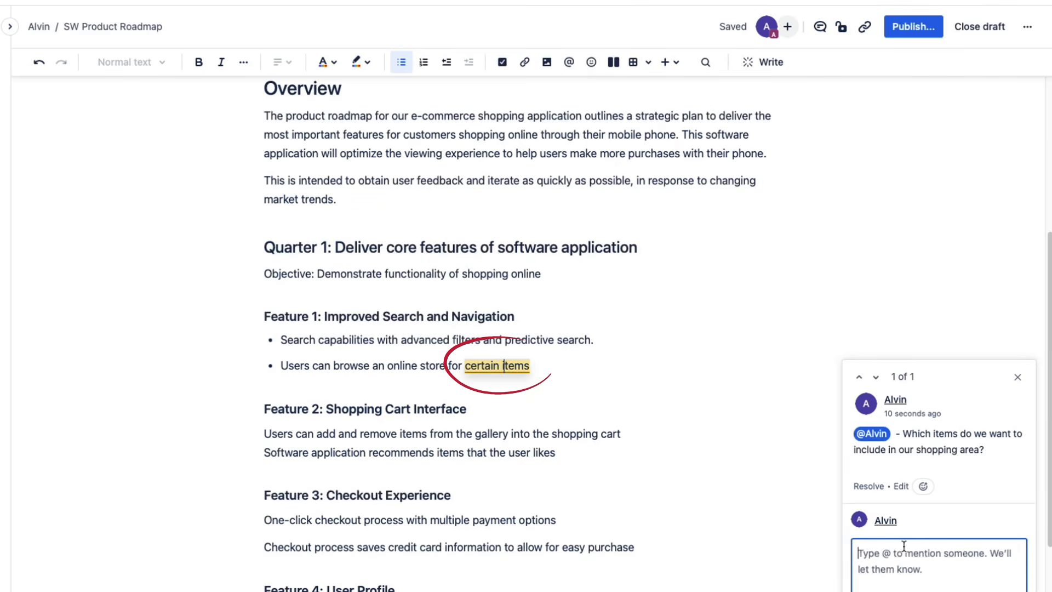
text(This specific area to include)
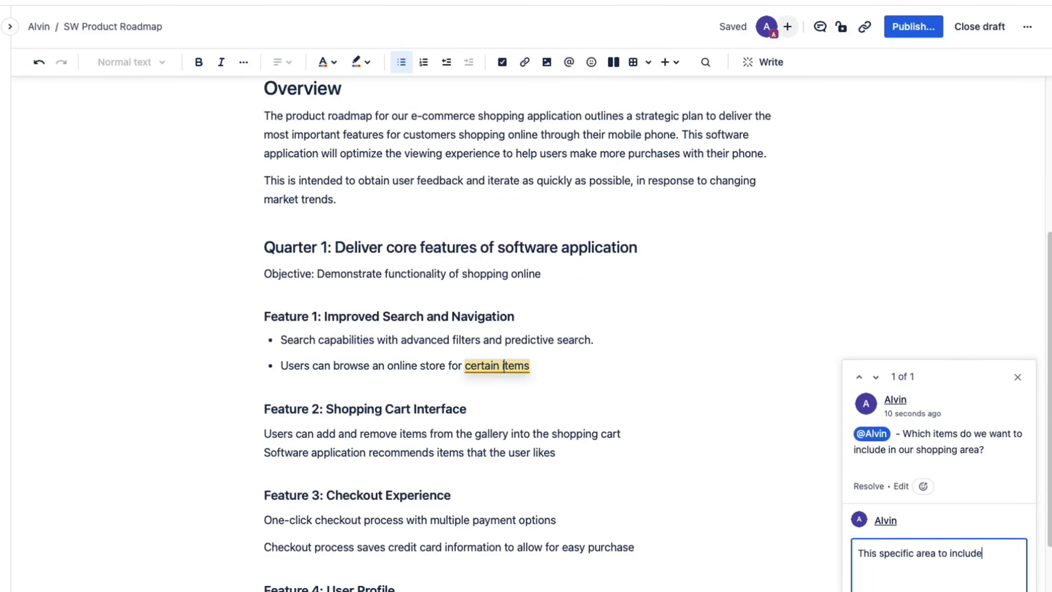
scroll(658, 336, down, 2)
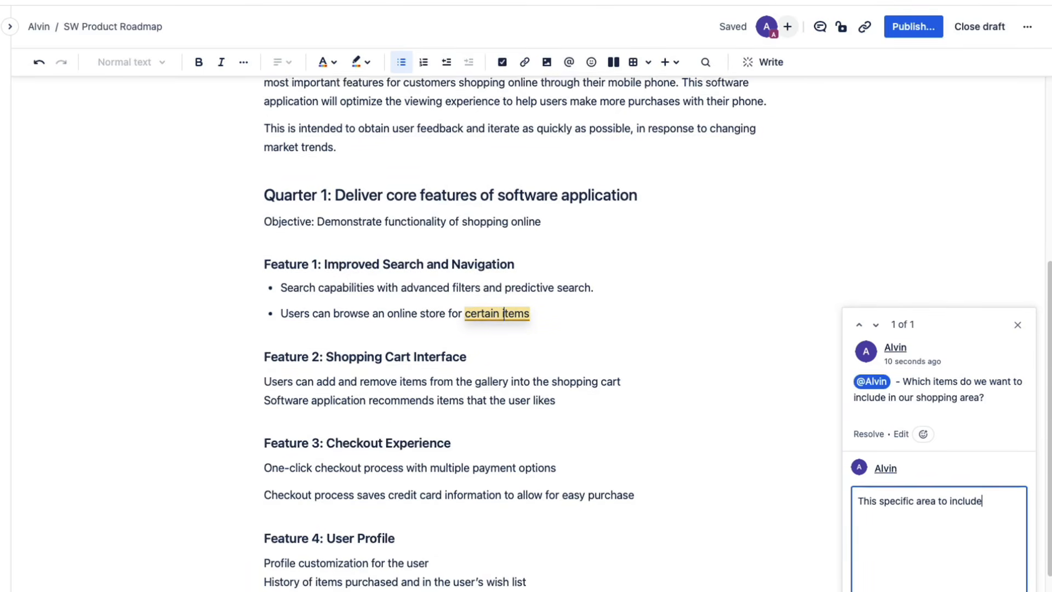
key(ctrl+Return)
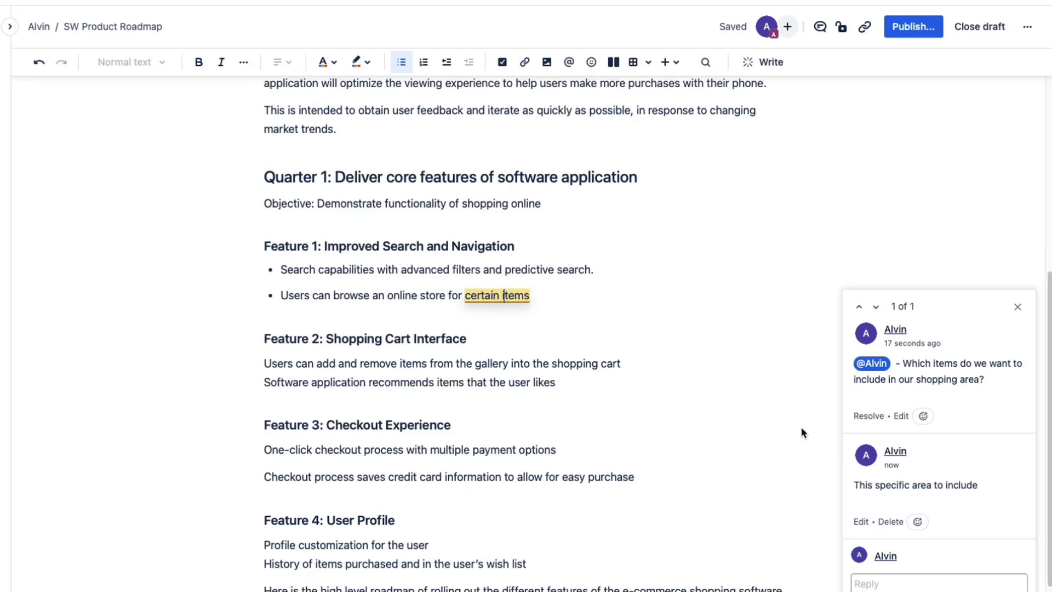
click(623, 334)
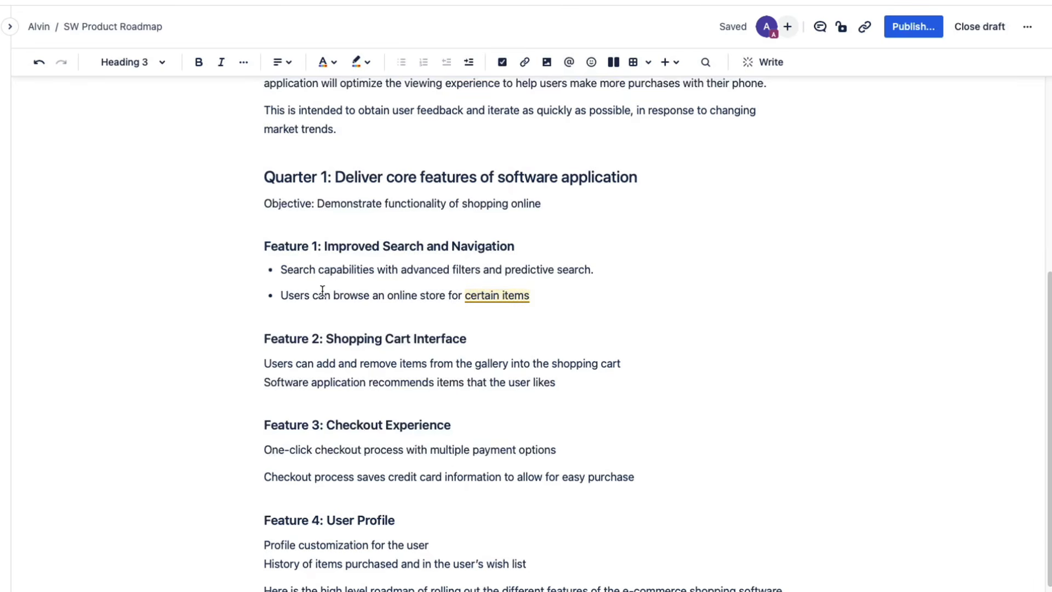
drag(313, 295, 523, 298)
click(558, 353)
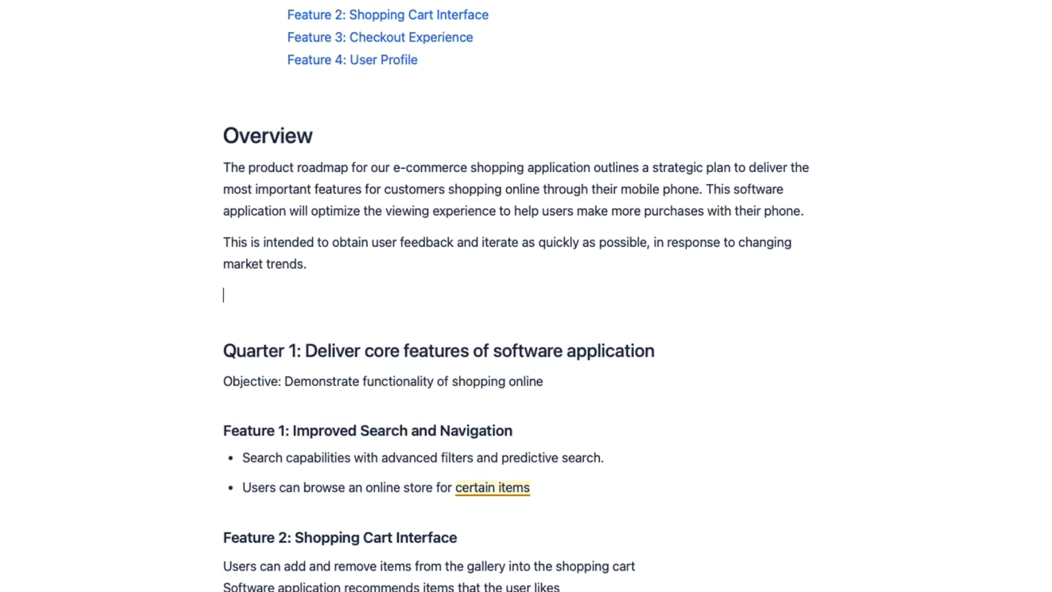
- Insert a layout section on the empty line between the Overview paragraphs and the "Quarter 1" heading
text(/)
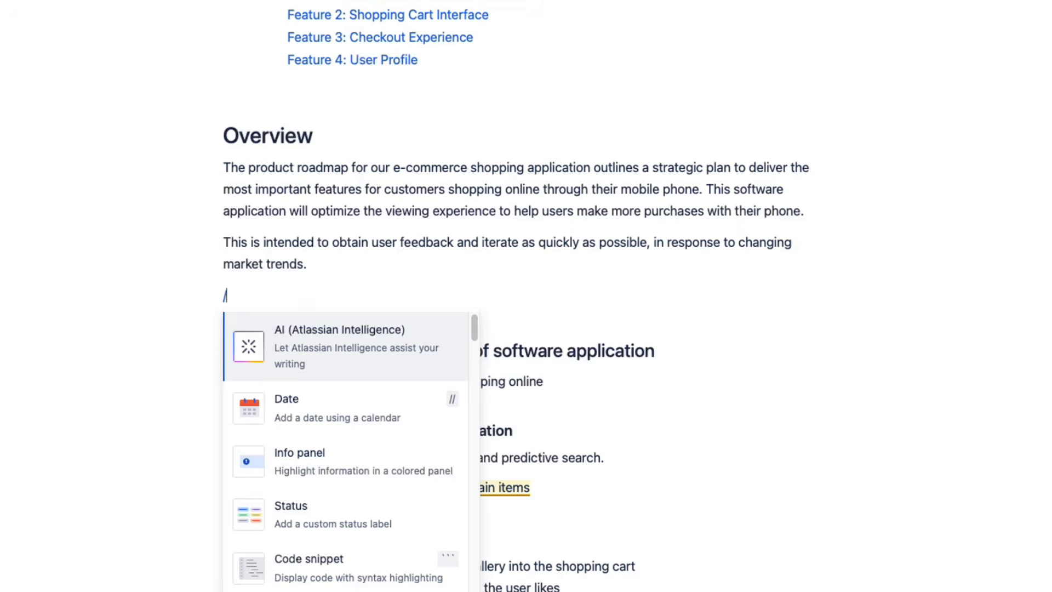
text(layout)
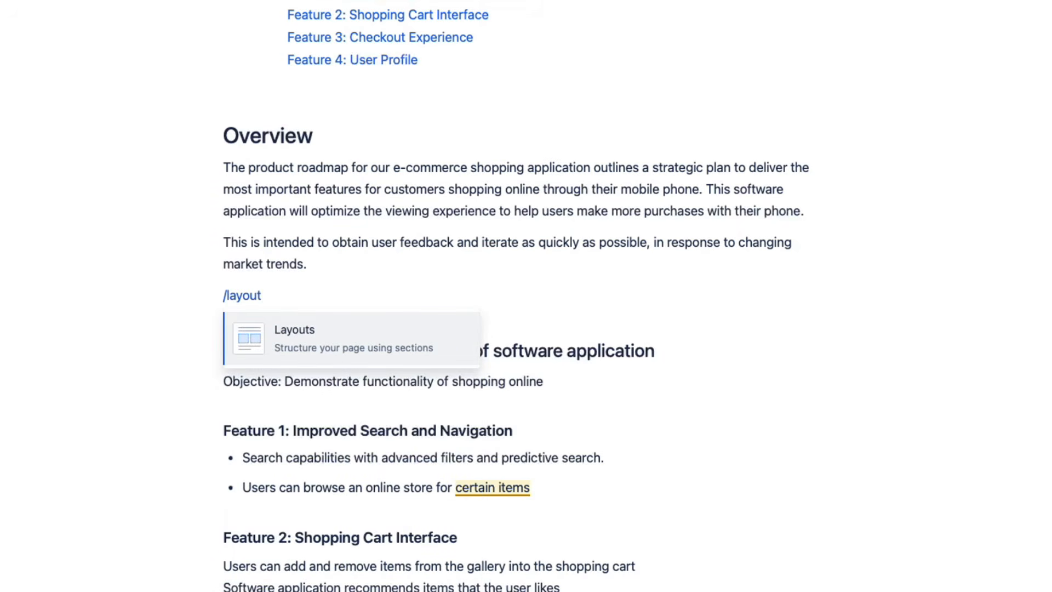
click(311, 334)
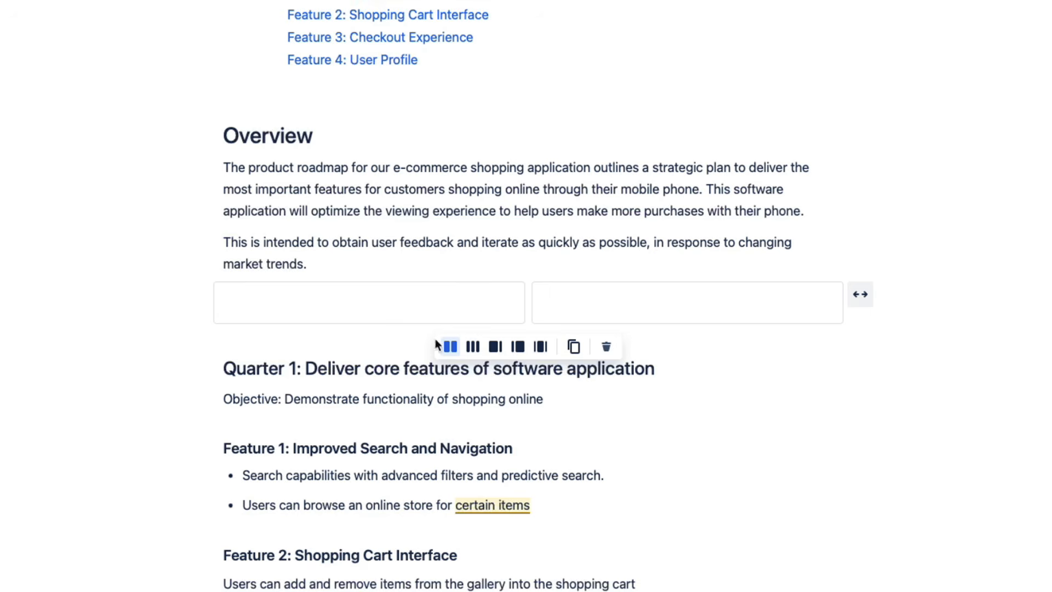
- Try the three-column, left sidebar and three-columns-with-sidebars arrangements for the layout section, and settle on the right sidebar layout
click(474, 349)
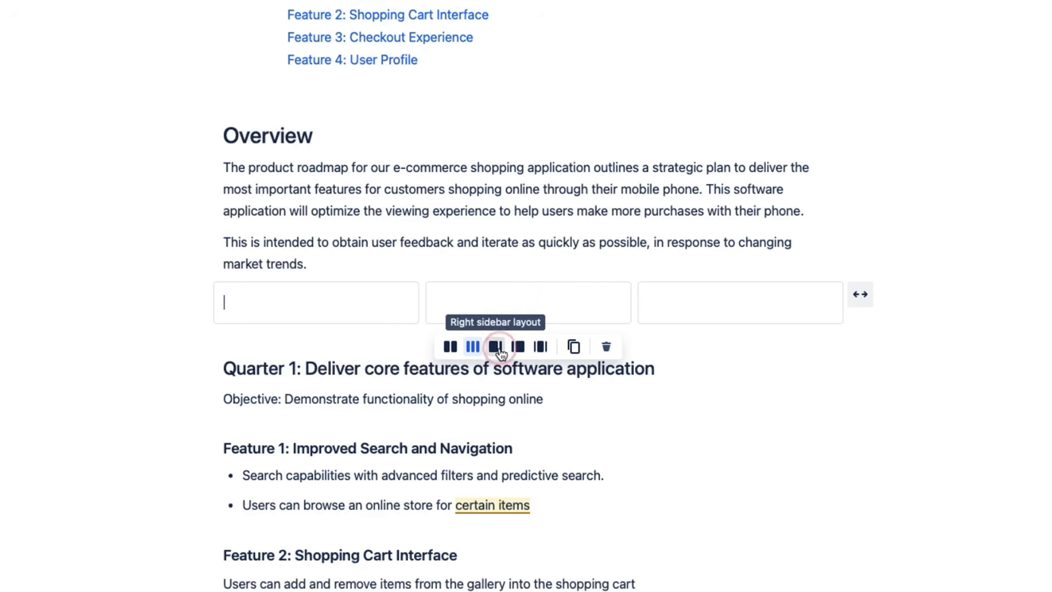
click(500, 353)
click(518, 353)
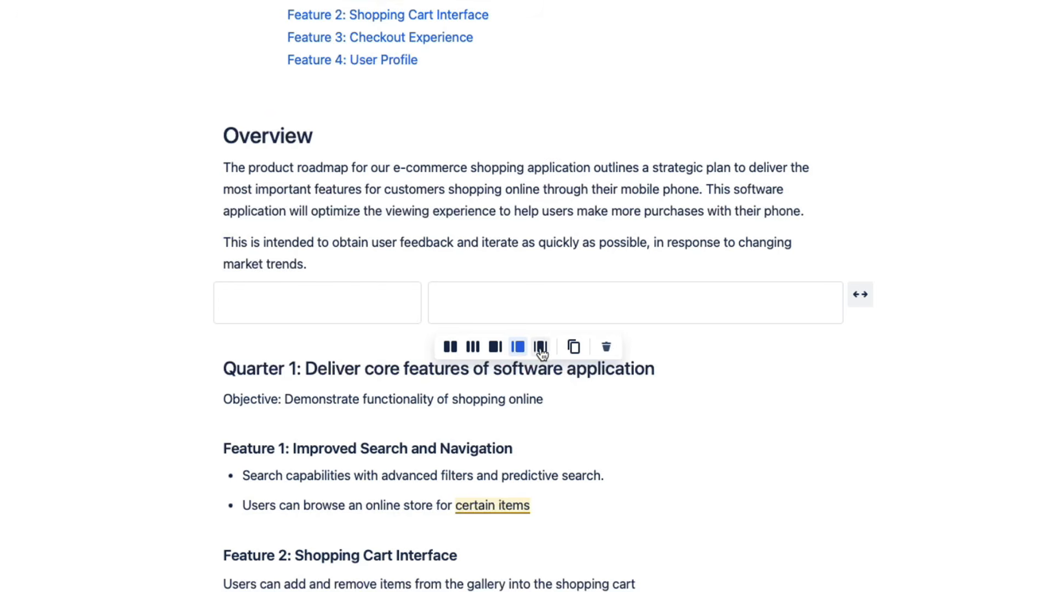
click(541, 350)
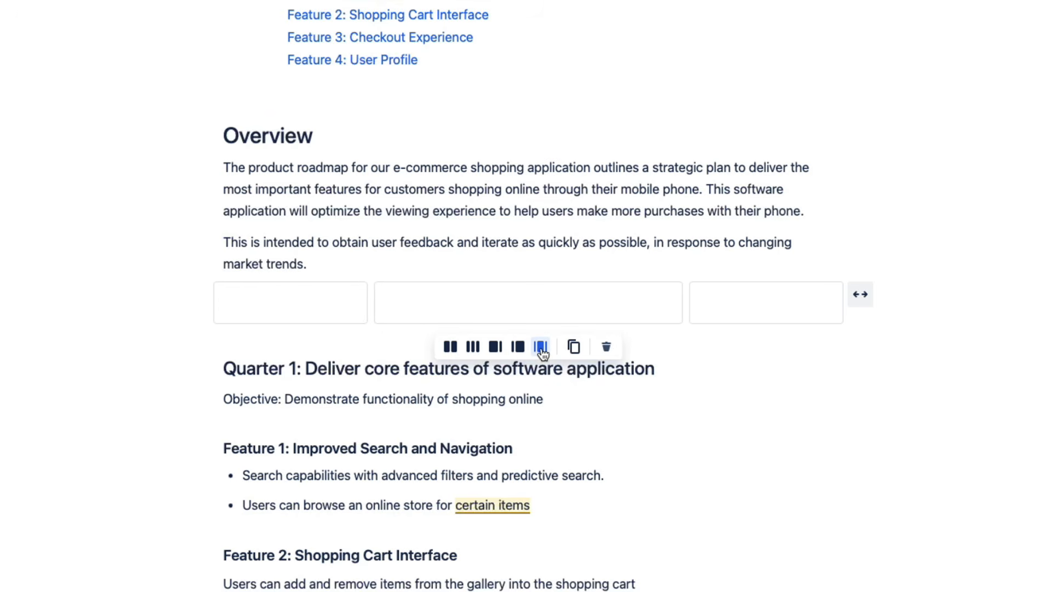
click(496, 353)
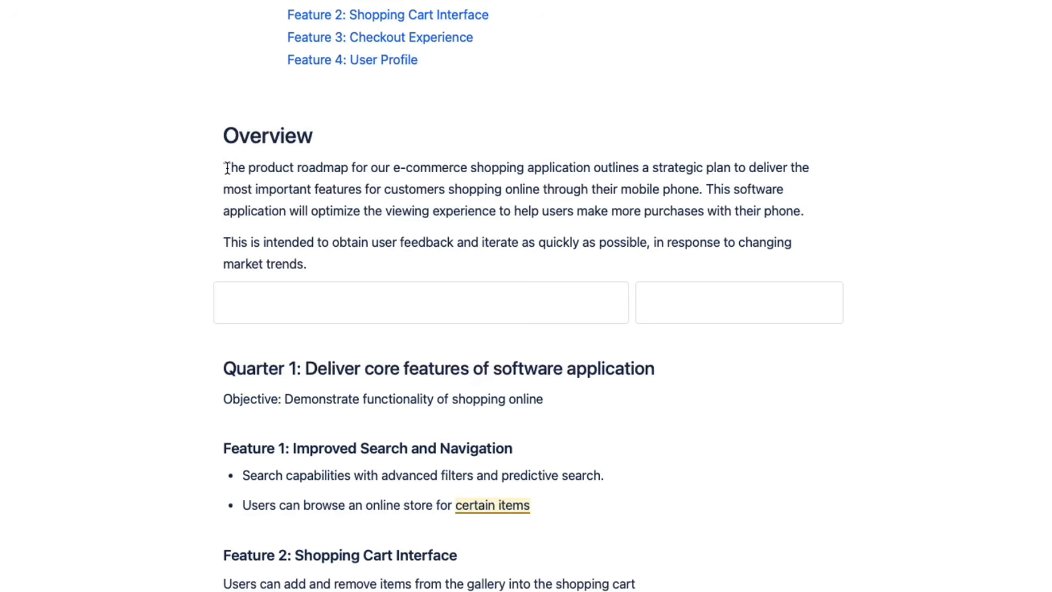
- Move the two Overview paragraphs into the wide column of the layout section
drag(226, 167, 317, 267)
key(super+c)
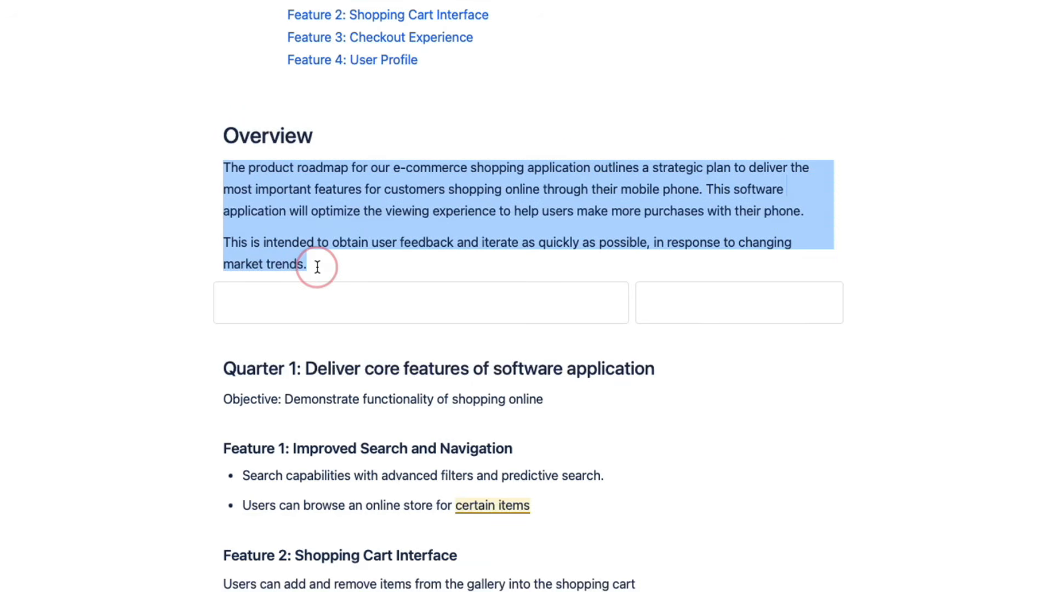
key(BackSpace)
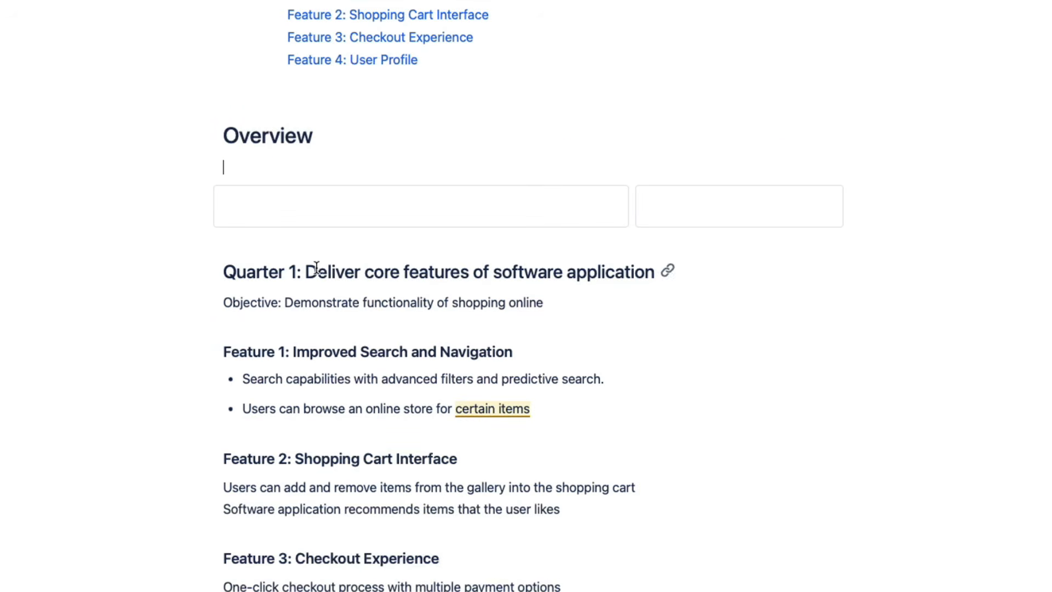
click(293, 205)
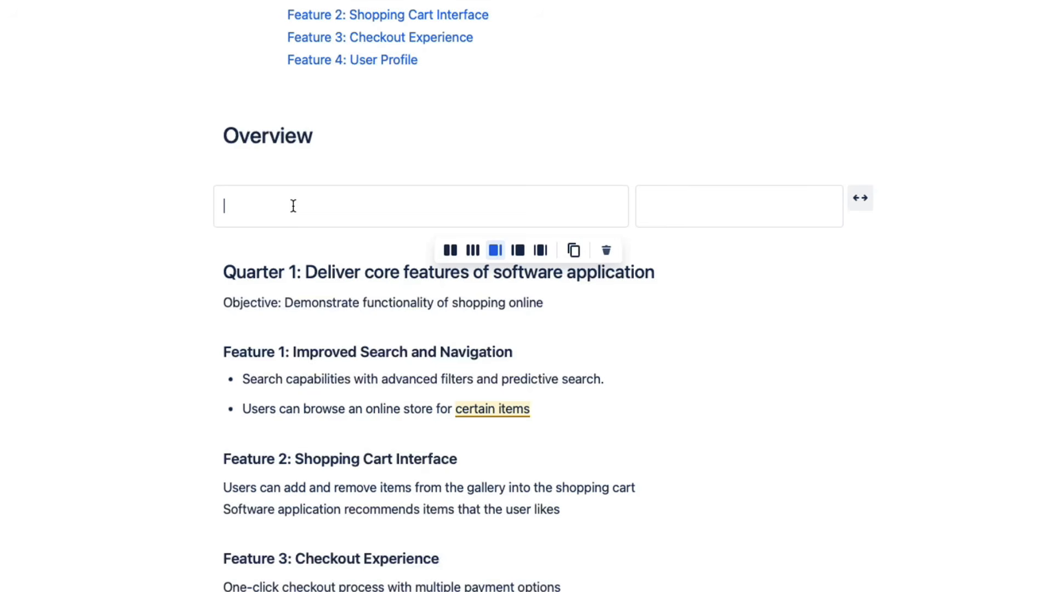
key(super+v)
- Move the "Overview" heading into the layout's wide column, on its own line above the paragraphs
drag(317, 136, 181, 136)
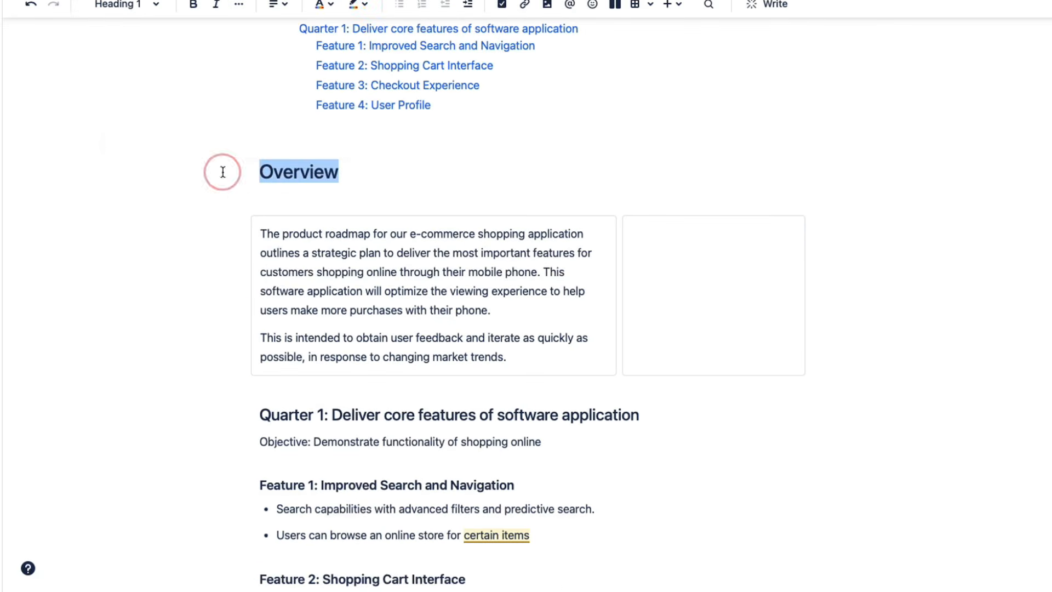
key(super+x)
click(224, 207)
key(super+v)
key(super+z)
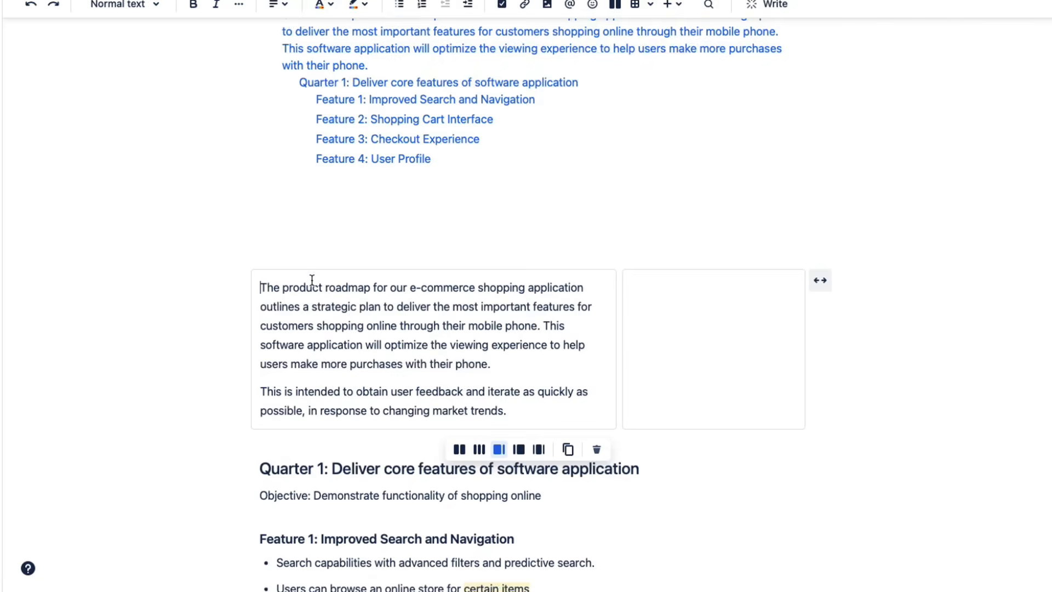
key(Return)
key(Up)
key(super+v)
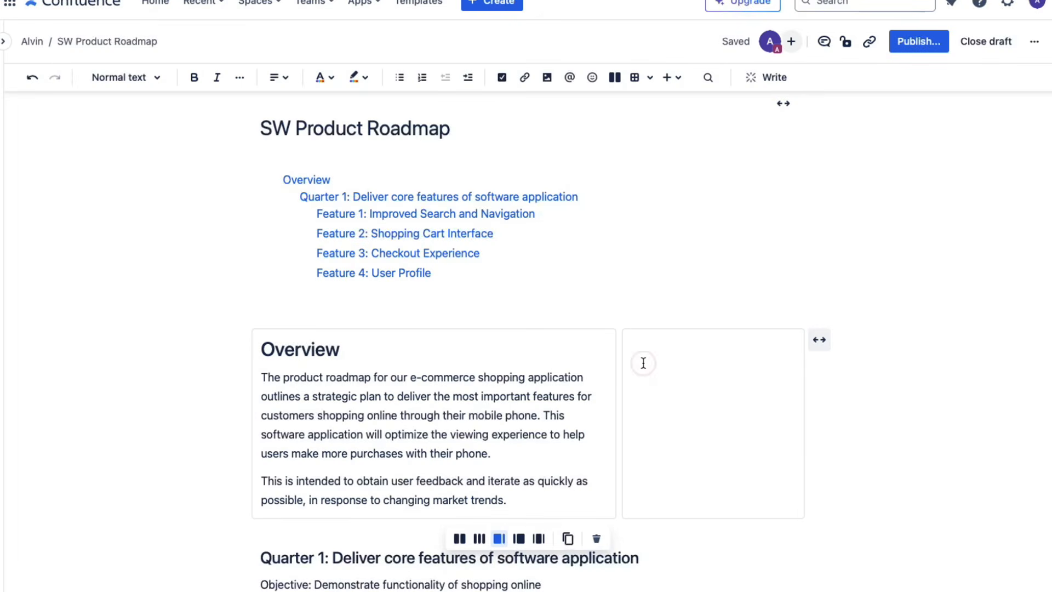
- Insert the image icon-1415760_1280.png from the Desktop into the layout's narrow column
click(643, 363)
text(/ima)
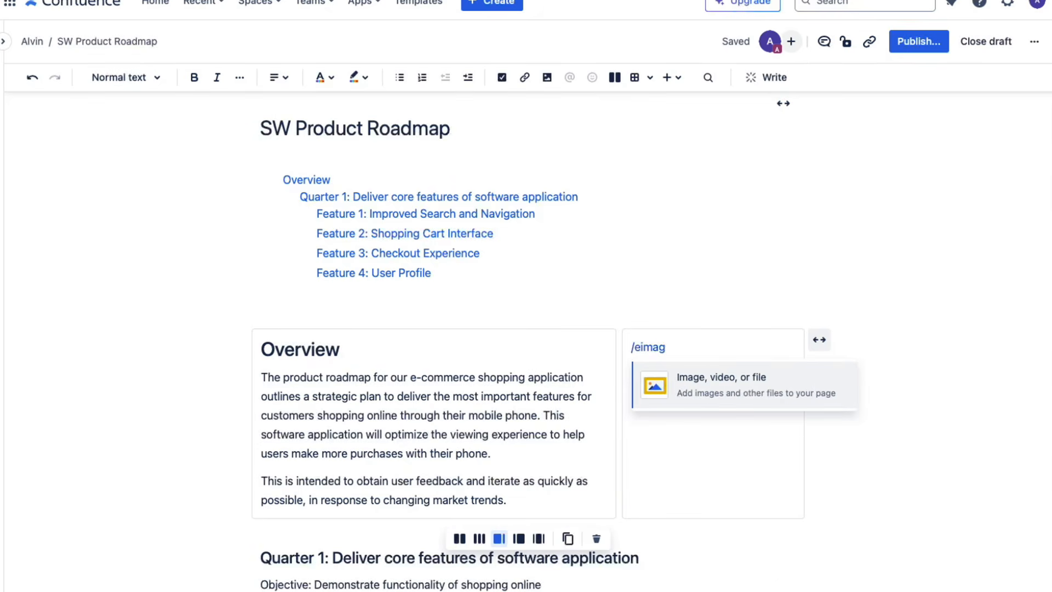
click(715, 387)
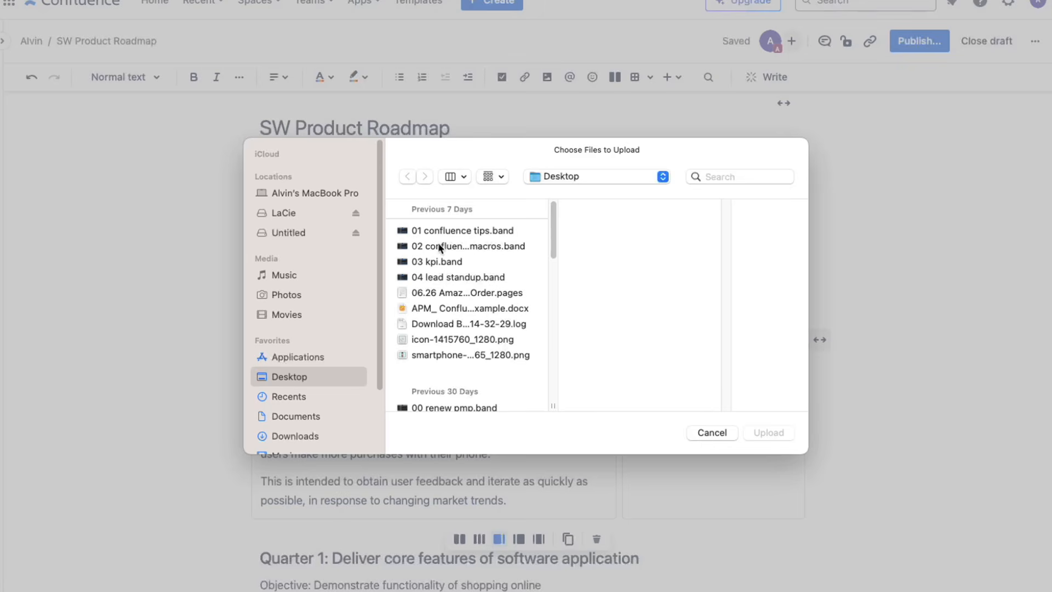
click(459, 339)
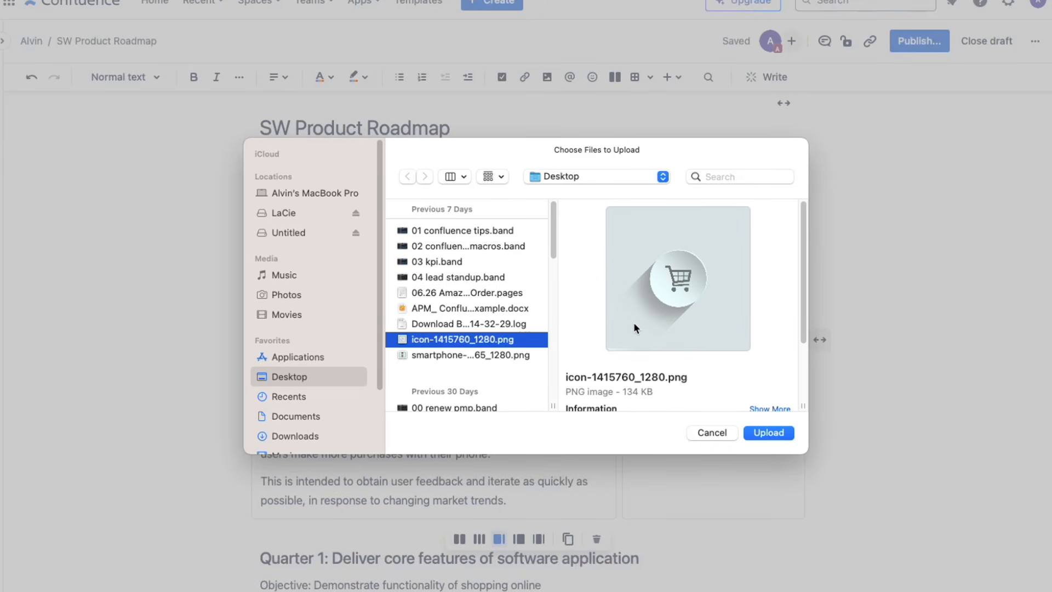
click(759, 433)
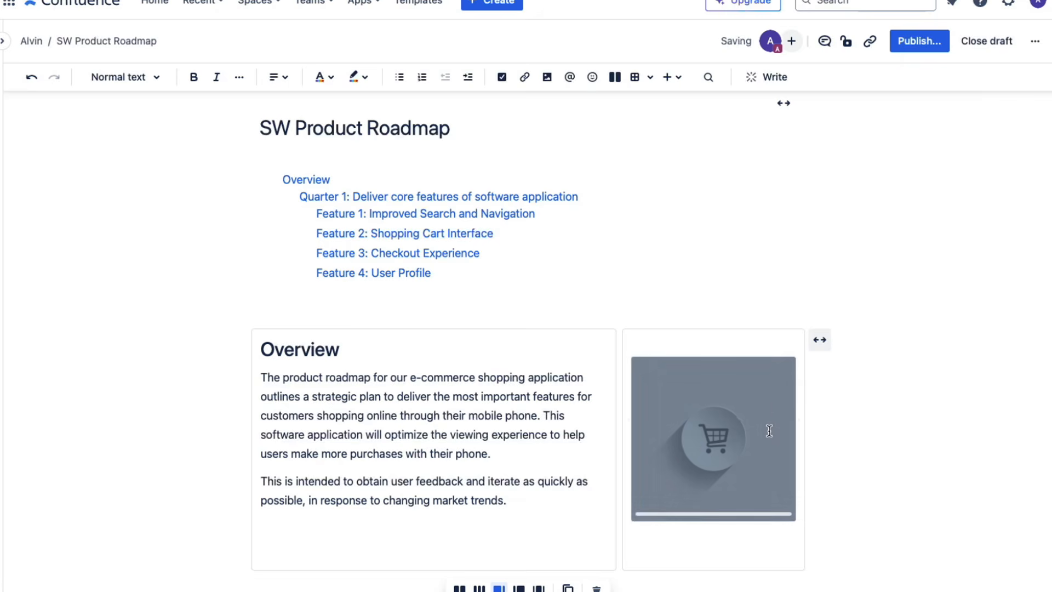
- Add a dark gray border to the shopping cart image and deselect it
scroll(744, 376, down, 2)
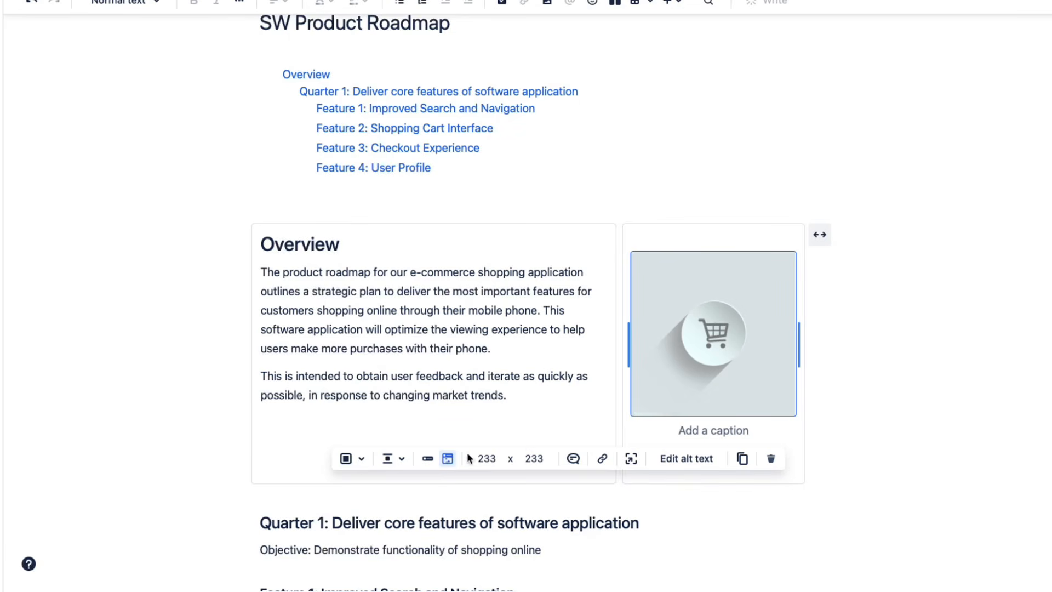
click(361, 459)
mouse_move(417, 497)
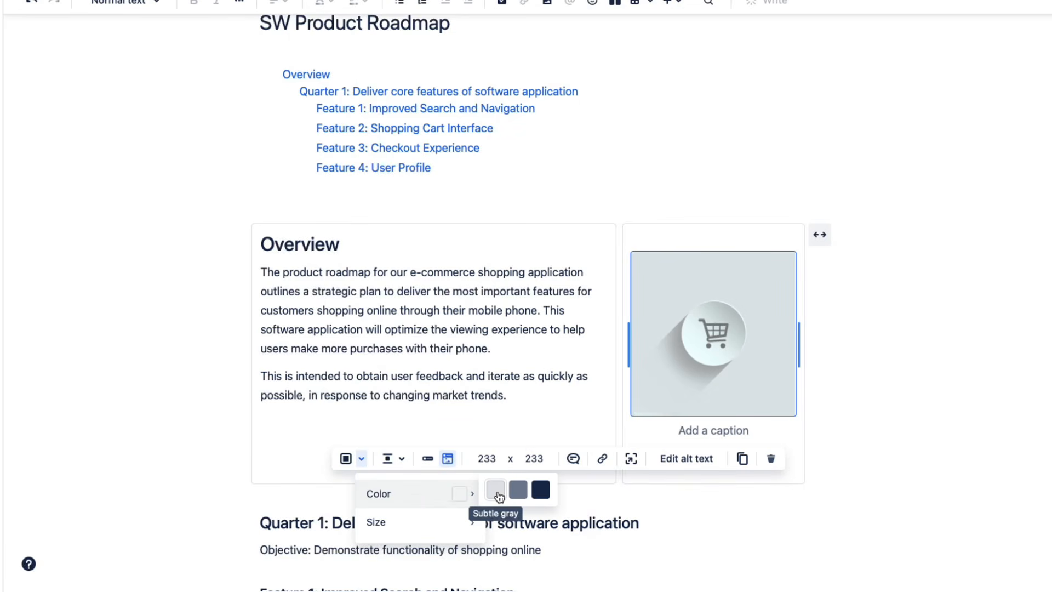
click(539, 490)
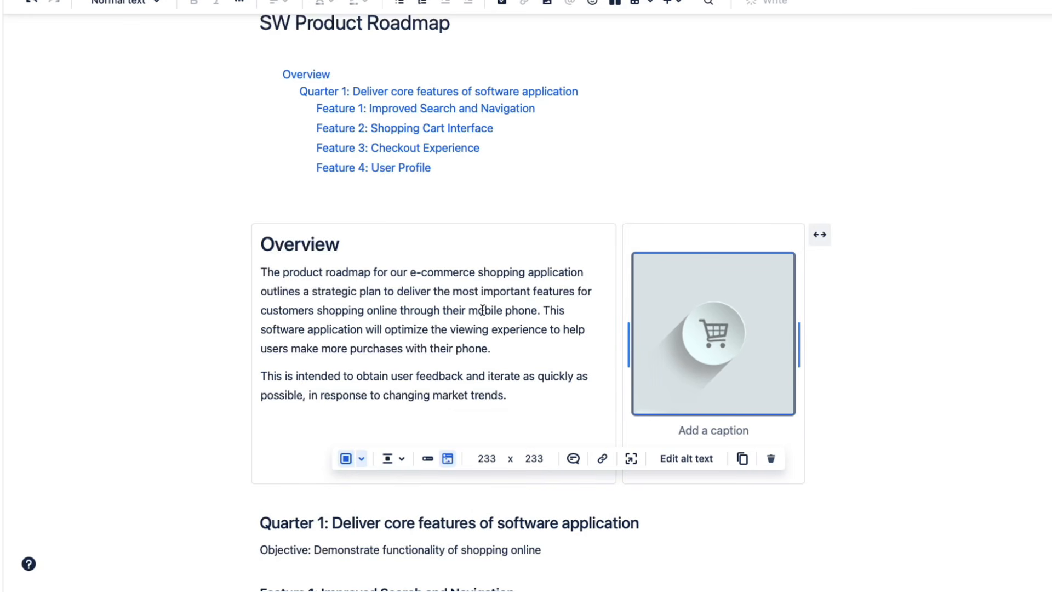
click(483, 331)
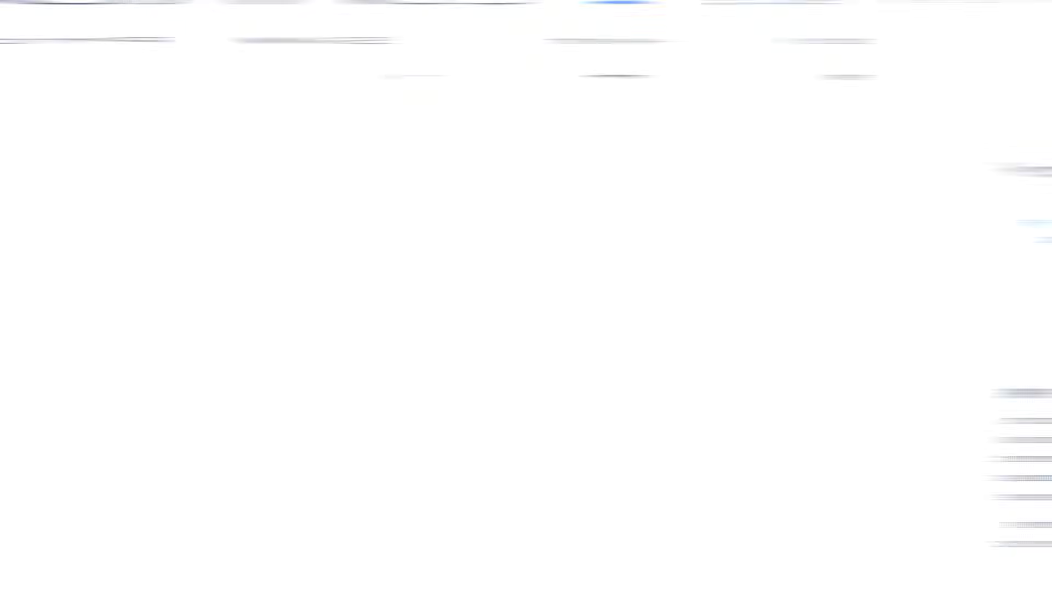
- Close the draft without publishing it and expand the space's navigation sidebar
click(911, 259)
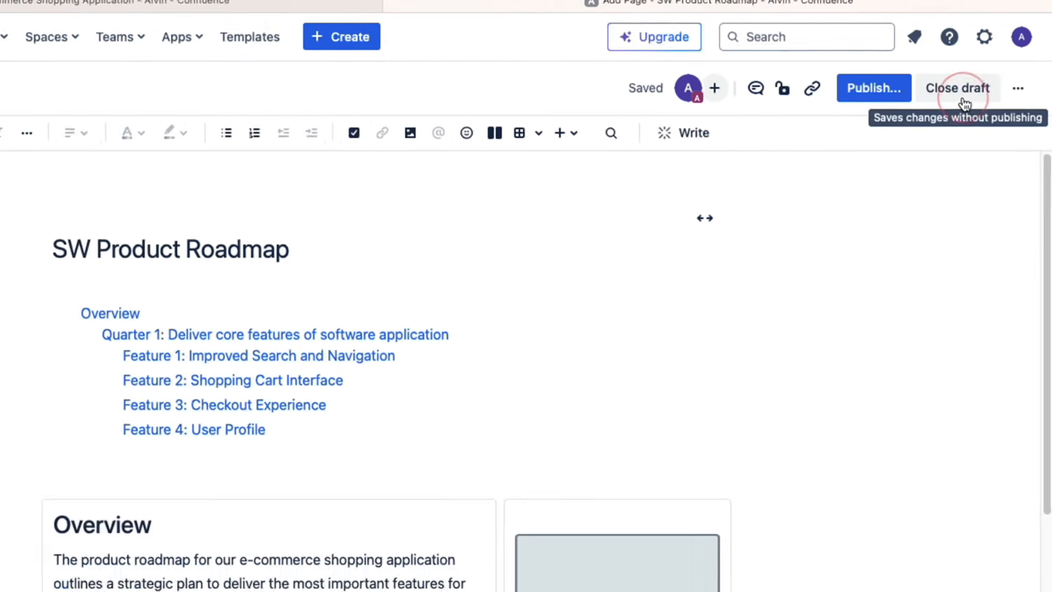
click(947, 108)
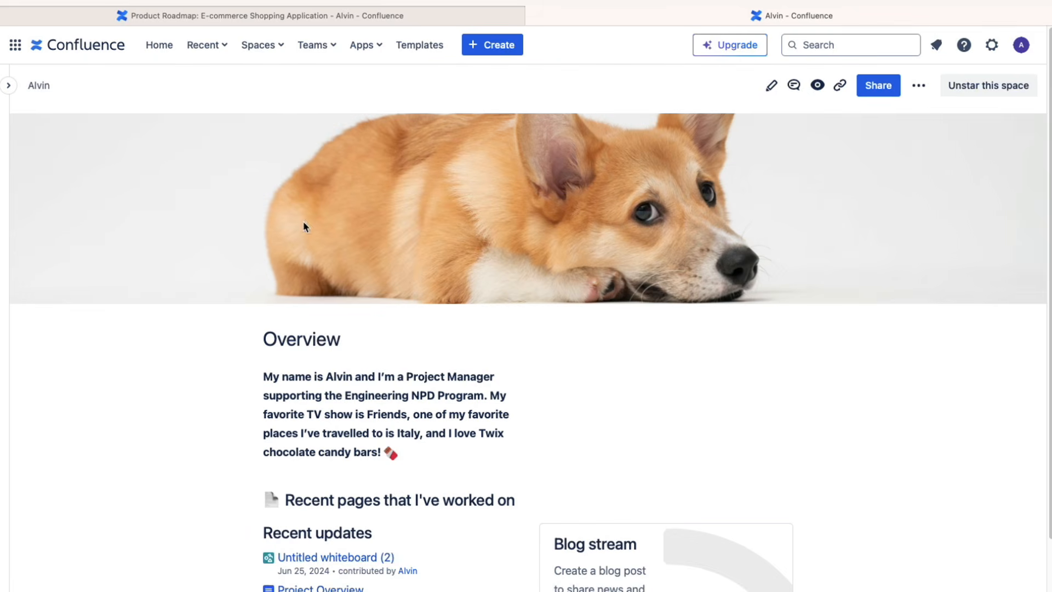
click(9, 85)
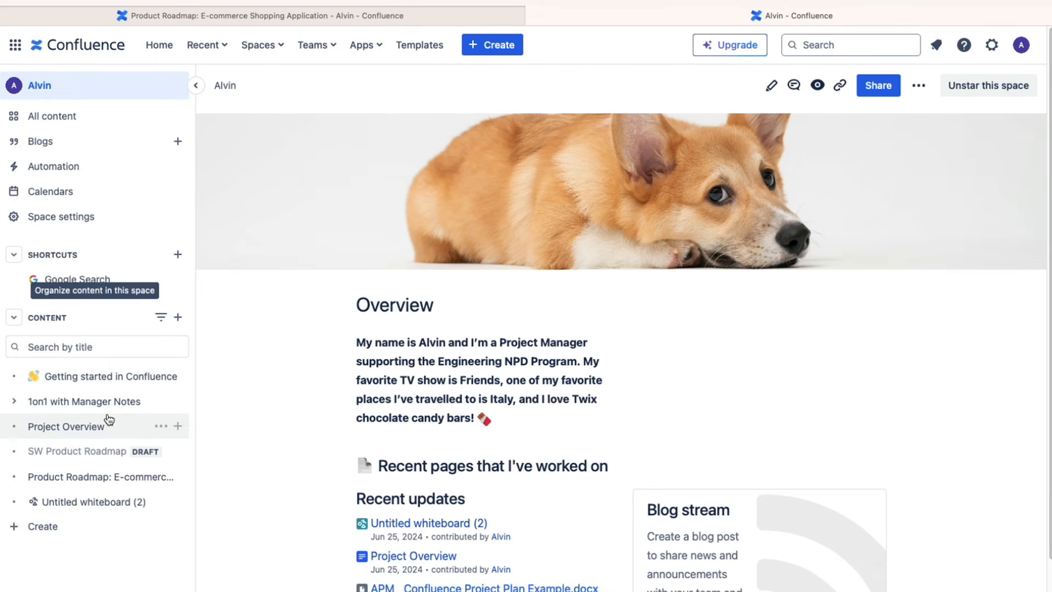
- Reopen the SW Product Roadmap draft from the space's content list and publish it under Alvin / Overview
mouse_move(106, 454)
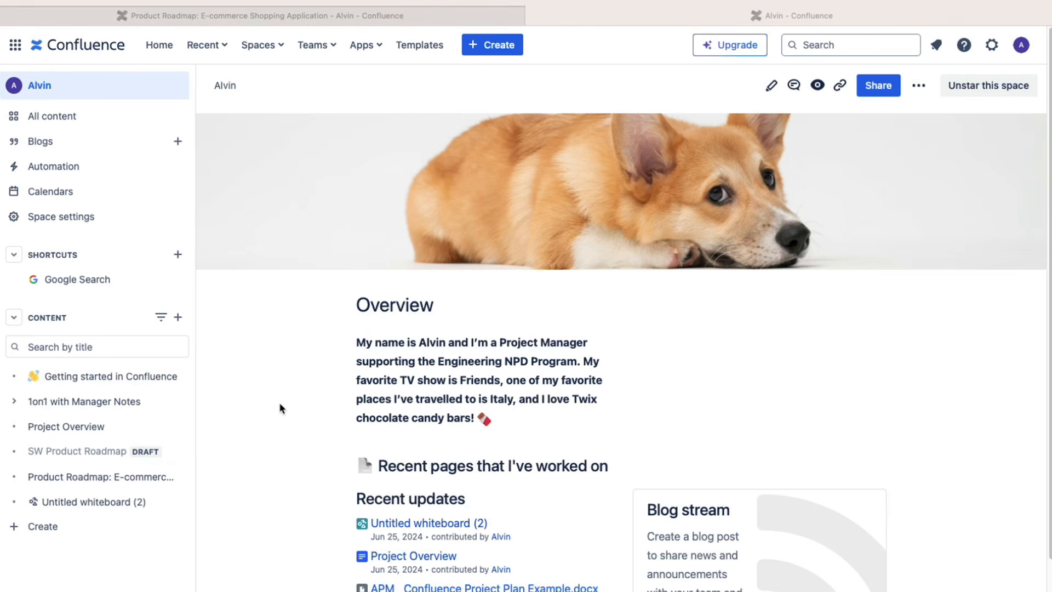
click(76, 457)
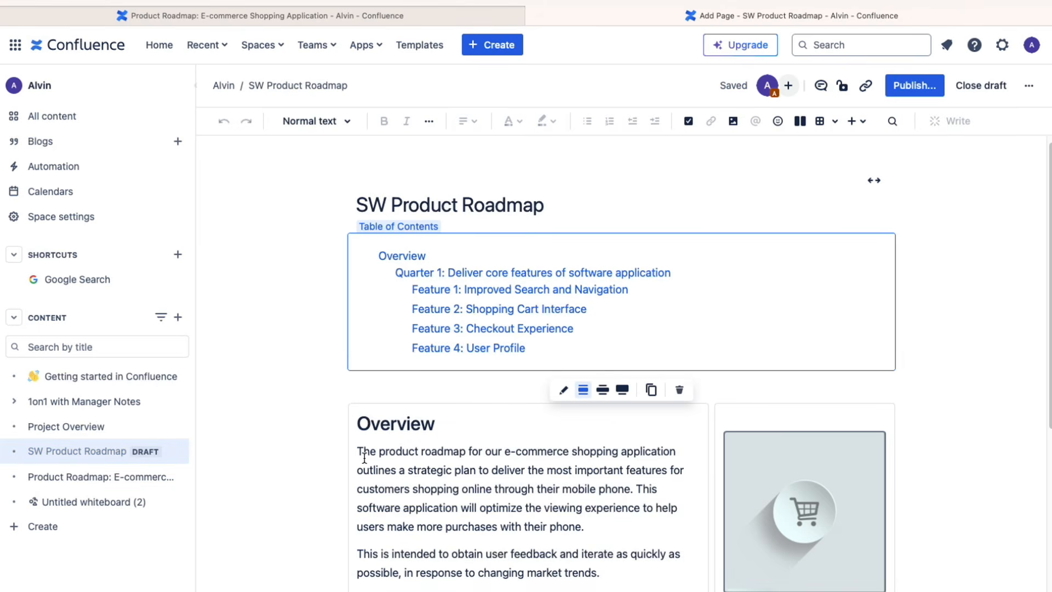
click(533, 468)
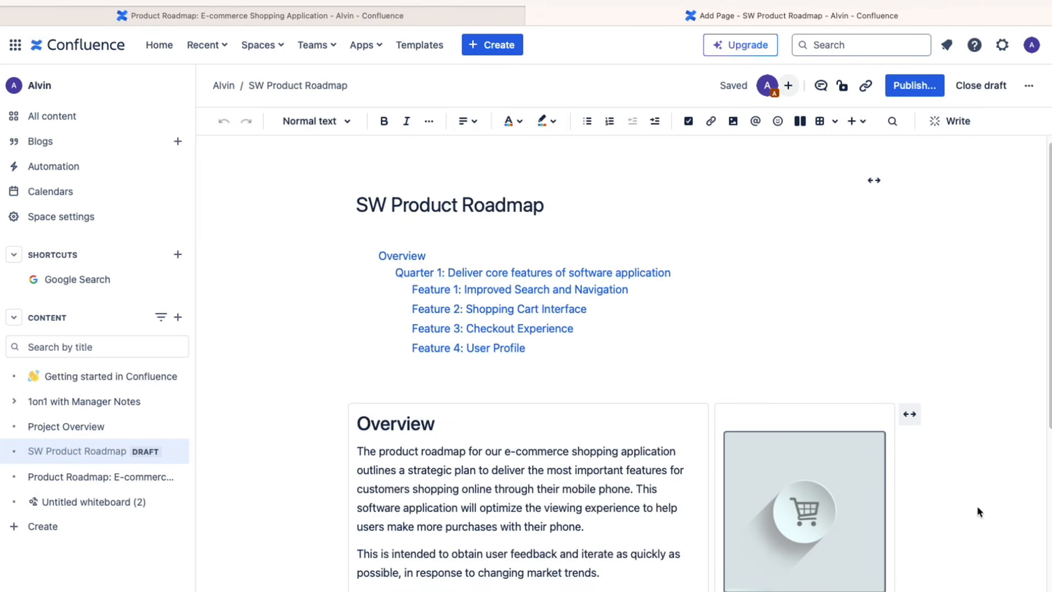
click(917, 90)
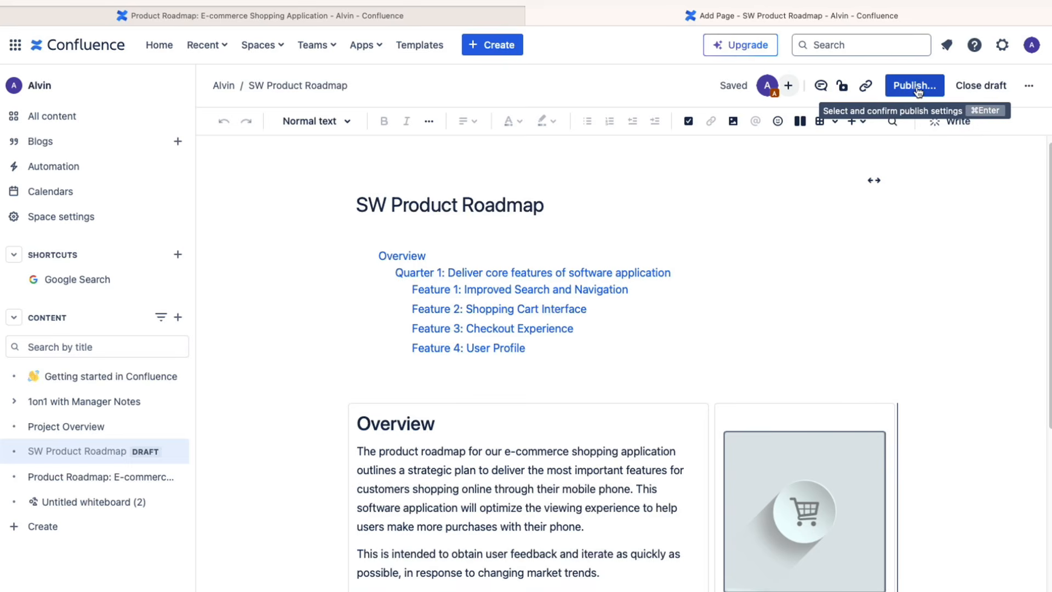
click(916, 87)
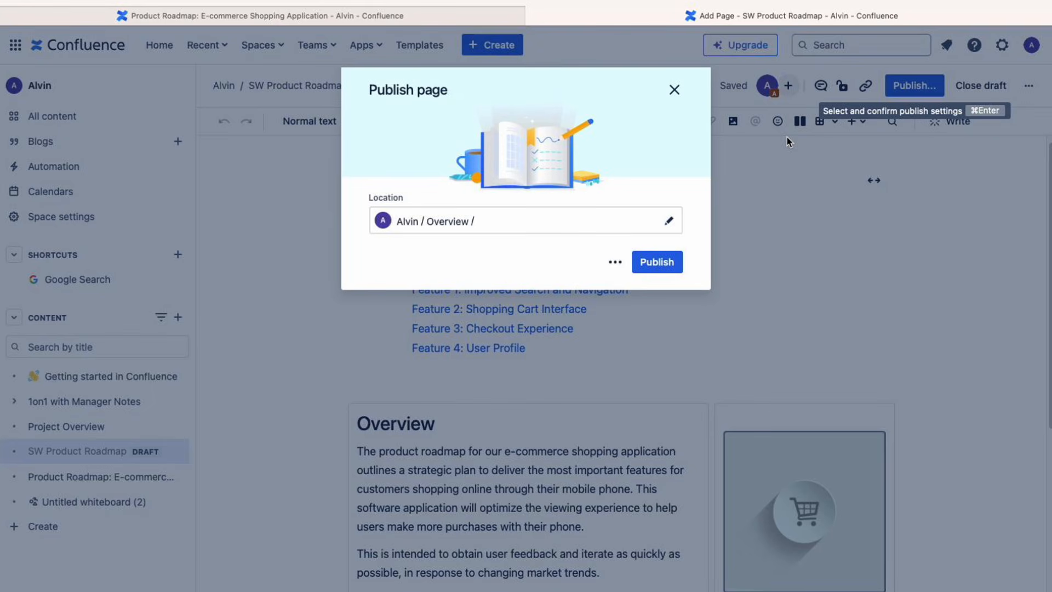
click(653, 264)
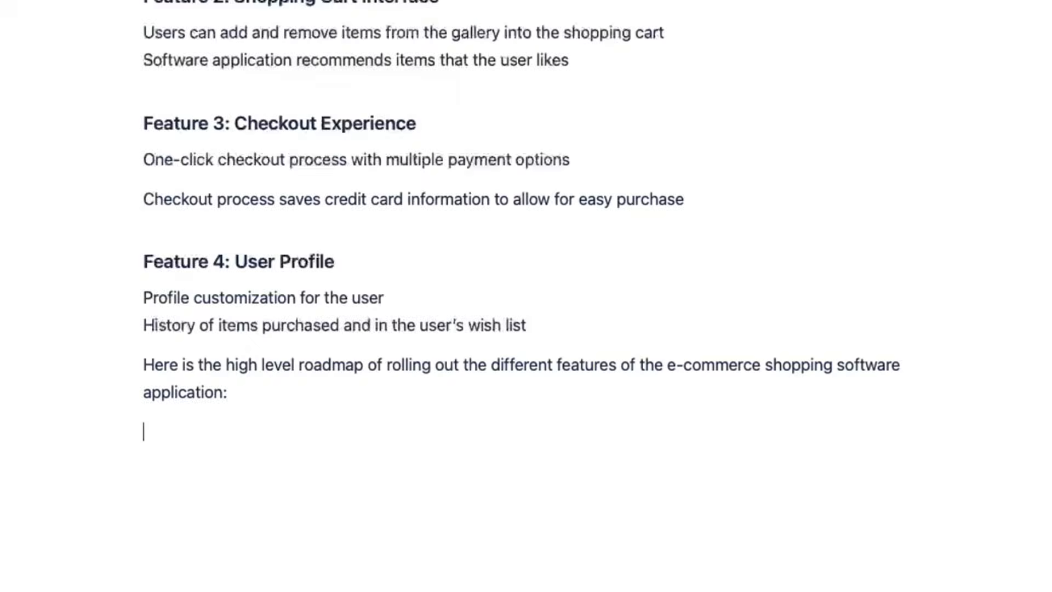
- Start a Roadmap Planner below the high-level roadmap sentence and rename Bar 1 as "Feature 1"
text(/roadmap)
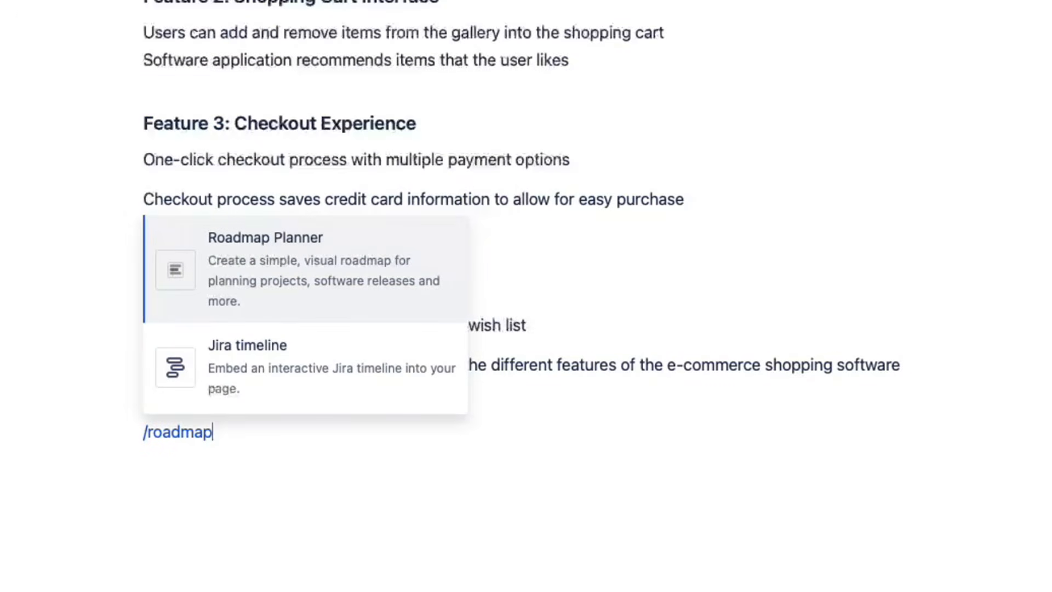
click(292, 282)
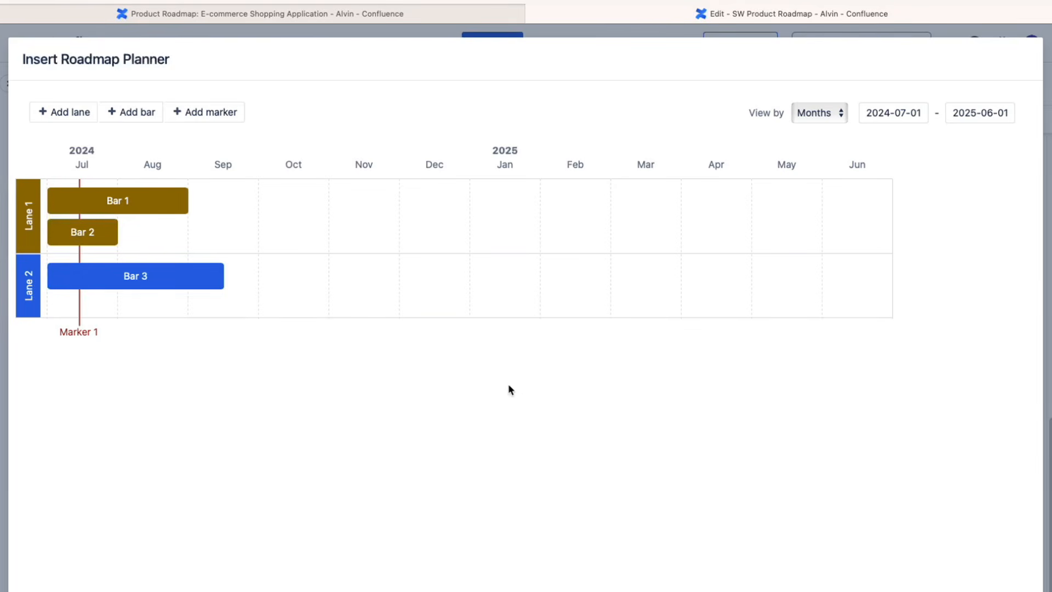
click(116, 201)
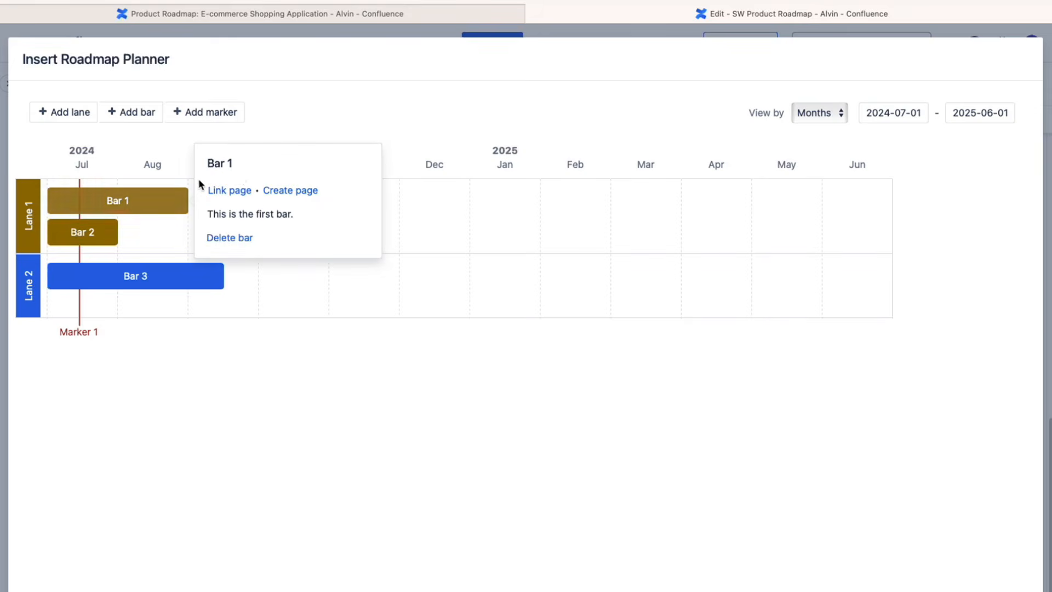
click(275, 164)
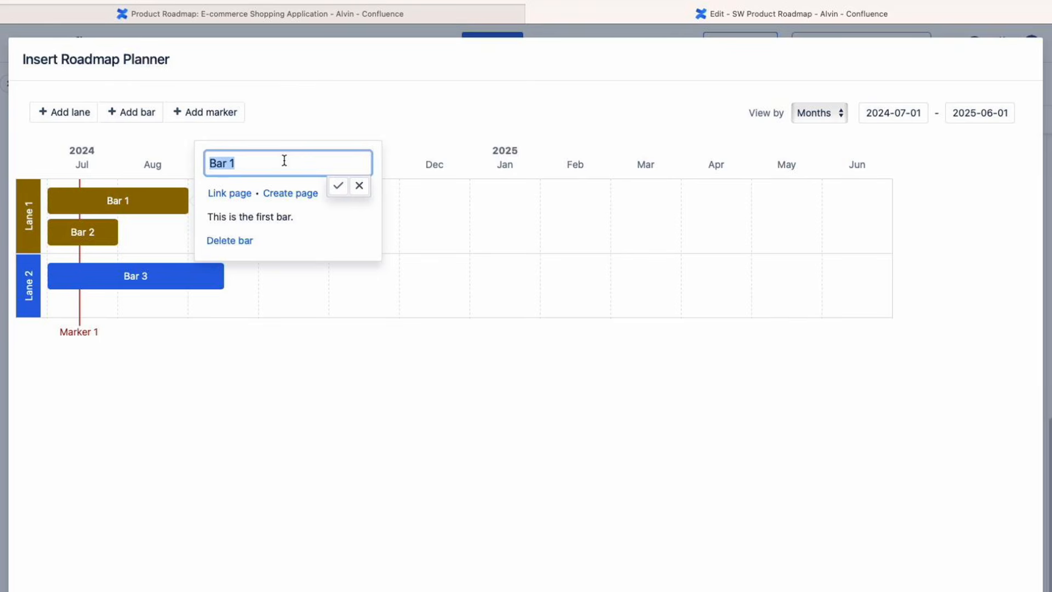
text(Feature 1)
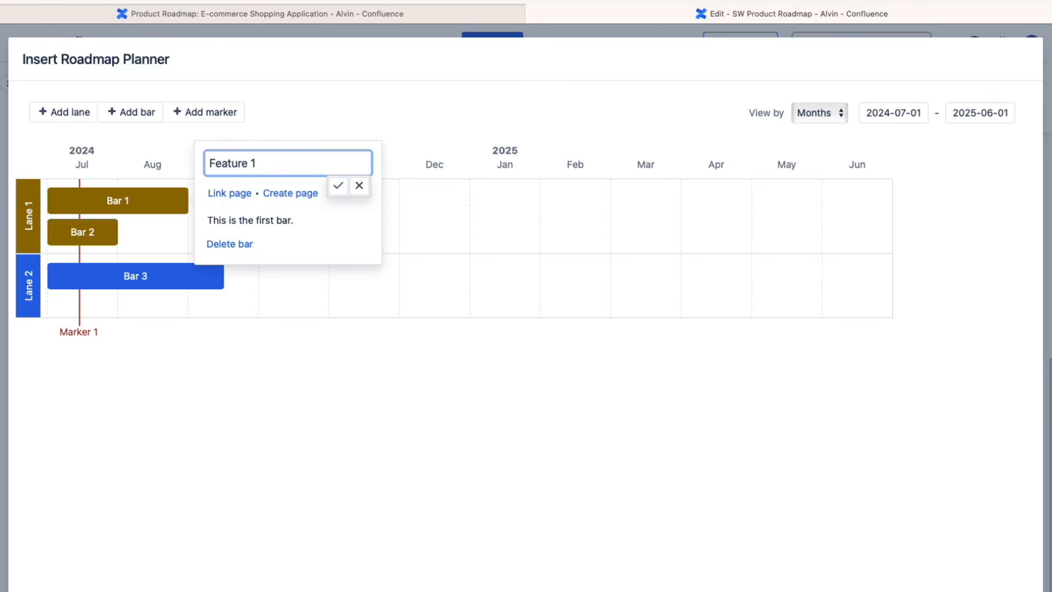
click(337, 194)
- Rename Bar 2 as "Feature 2" and Bar 3 as "Feature 3" in the roadmap planner
click(90, 232)
click(190, 195)
text(Fe)
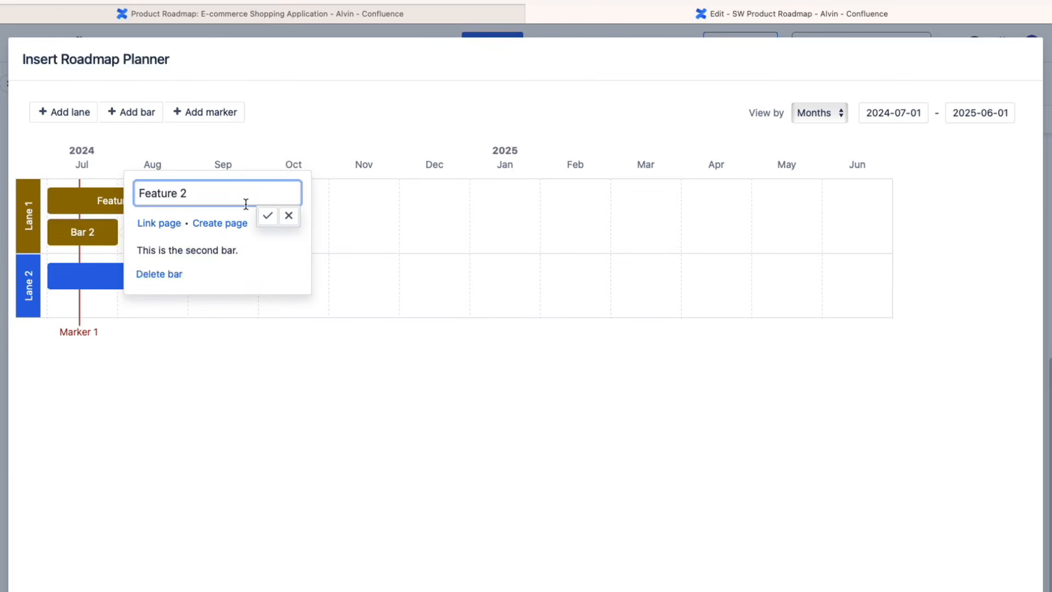
text(ature 2)
click(267, 215)
click(96, 277)
click(290, 236)
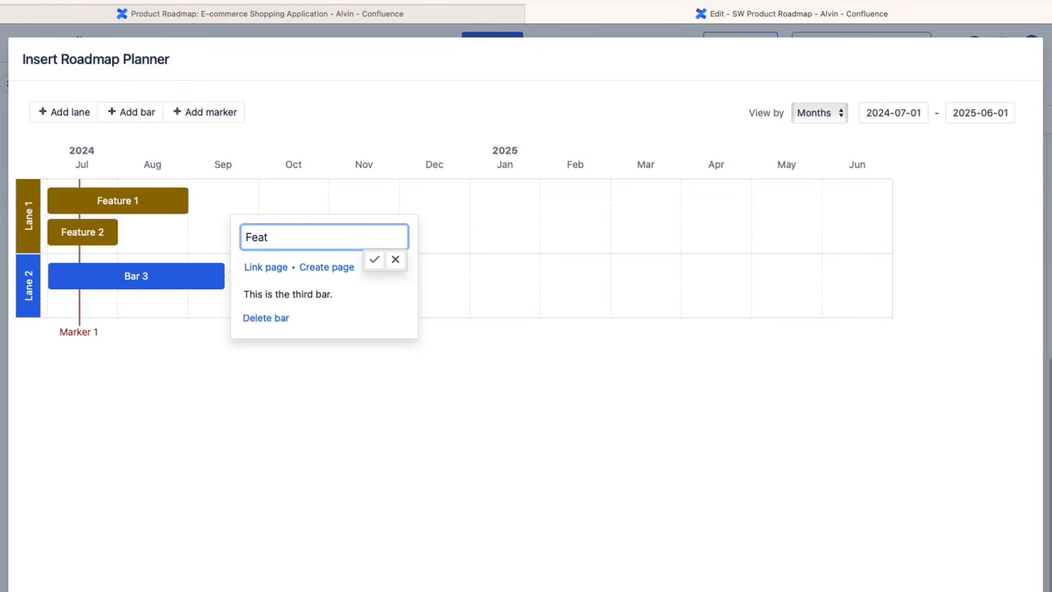
key(Return)
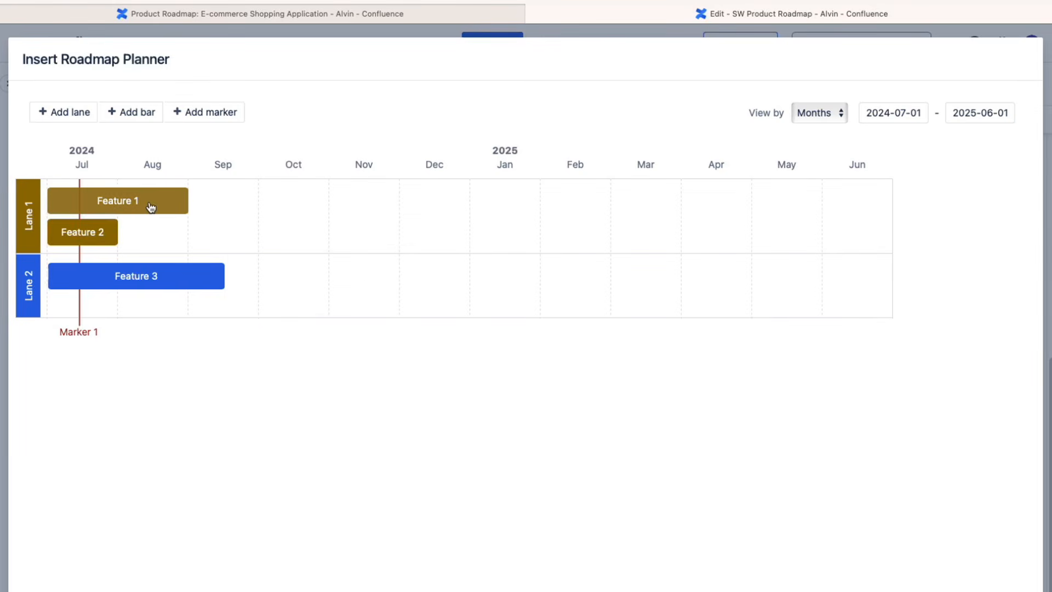
- Schedule the bars: Feature 1 from mid-July through August, Feature 2 about August 20 to September 20, Feature 3 about September 10 to November 22
drag(151, 207, 186, 204)
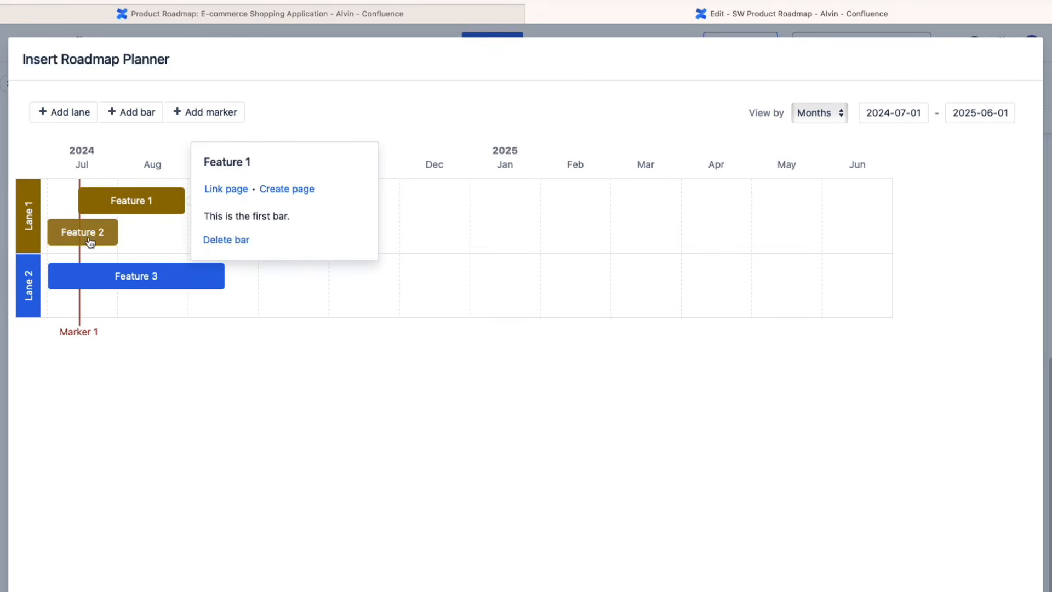
drag(86, 237, 255, 236)
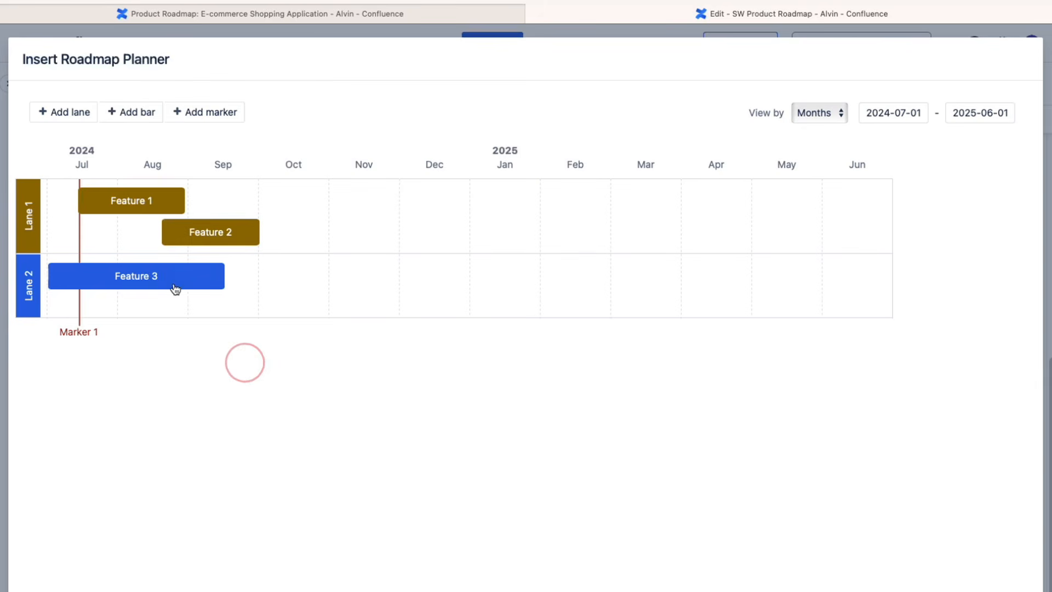
drag(141, 275, 321, 277)
drag(258, 232, 234, 231)
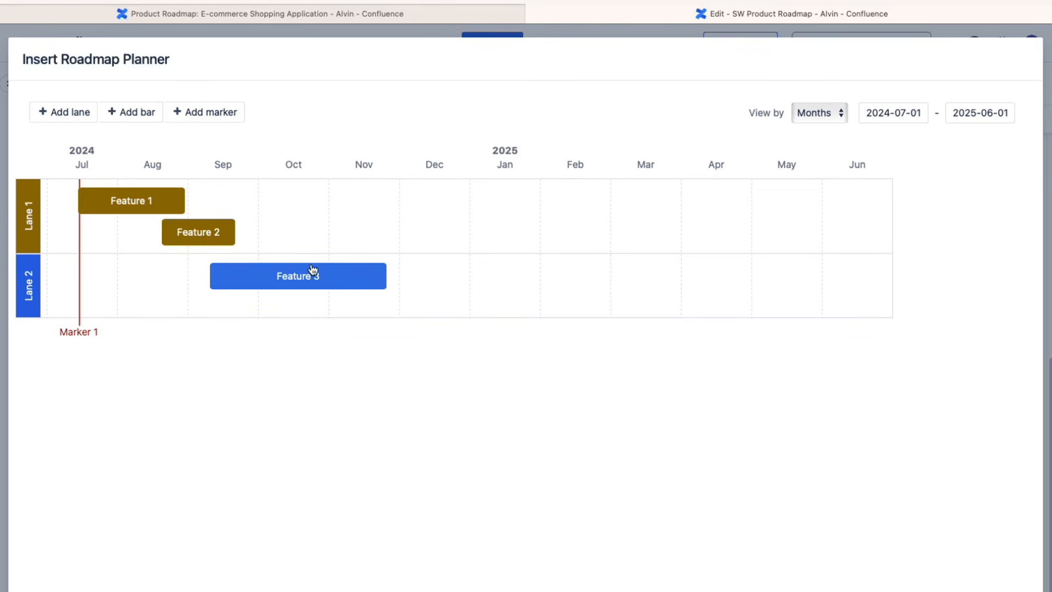
click(313, 268)
drag(381, 275, 375, 275)
click(364, 418)
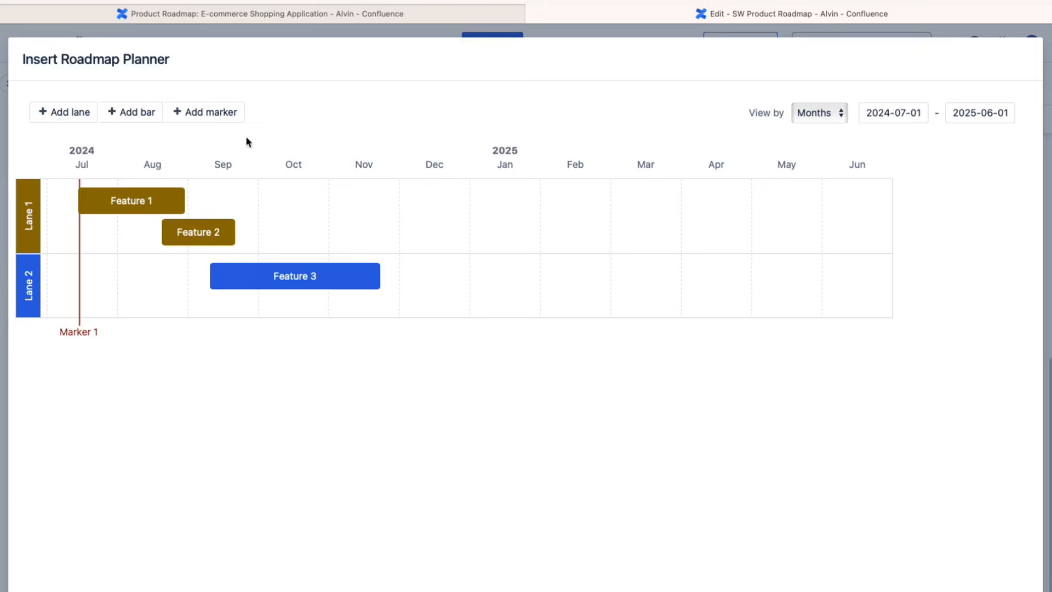
- Insert the configured roadmap planner into the page and reopen the inserted roadmap for editing
click(345, 392)
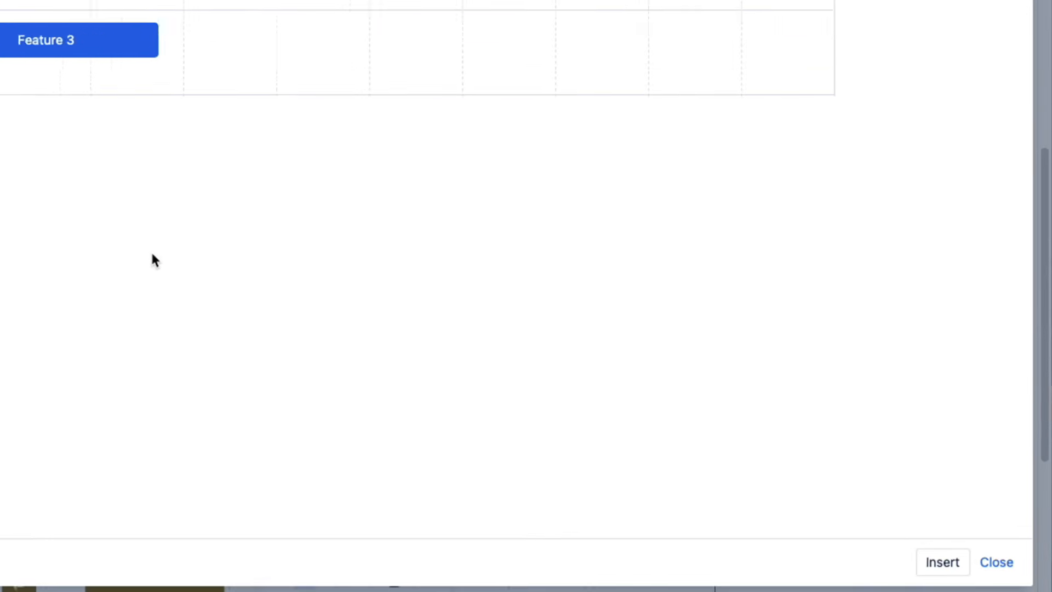
click(378, 435)
click(383, 411)
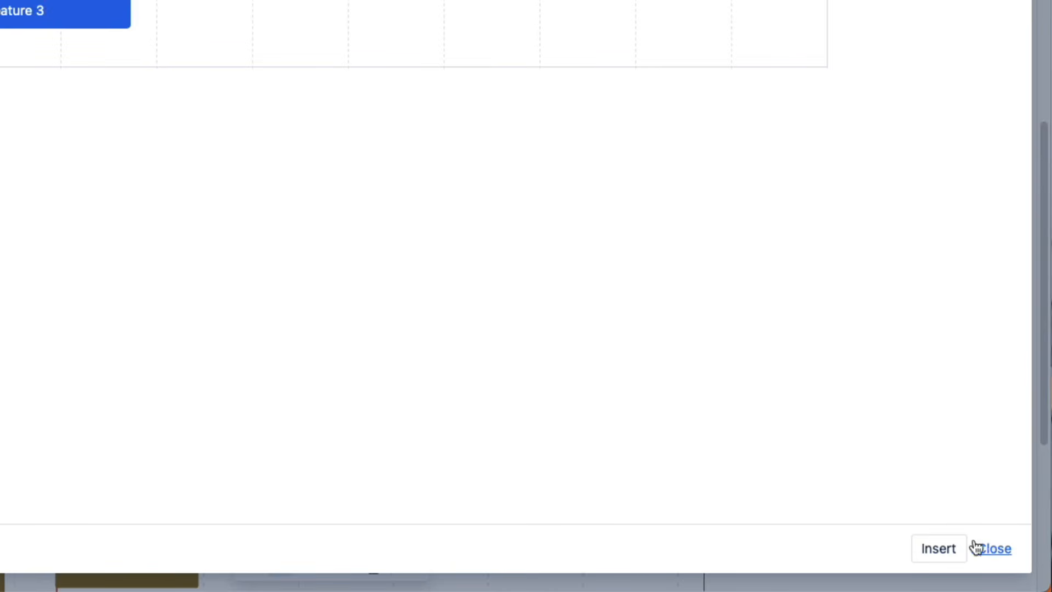
click(938, 548)
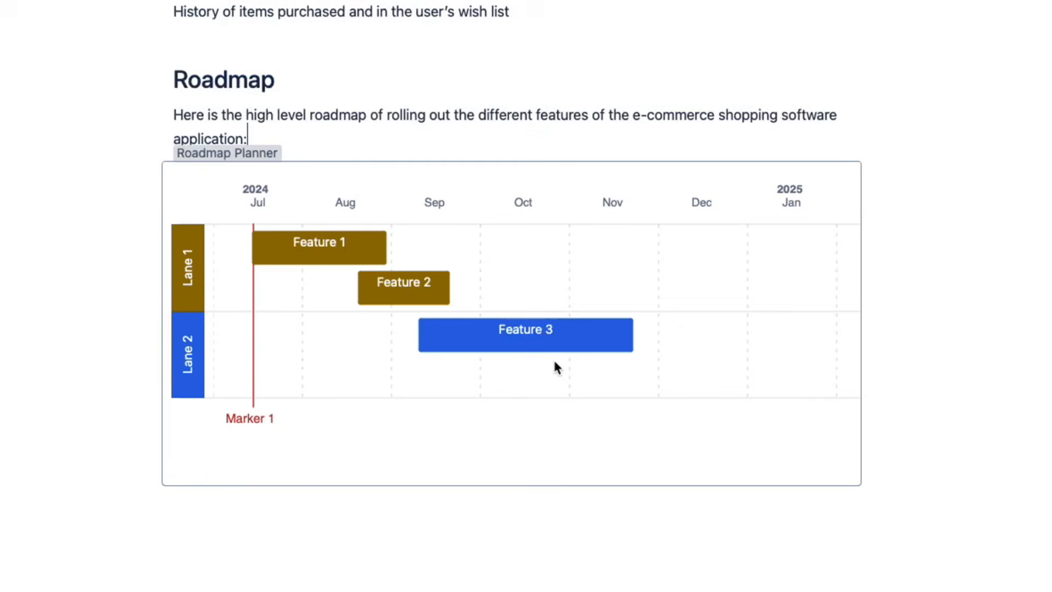
click(553, 363)
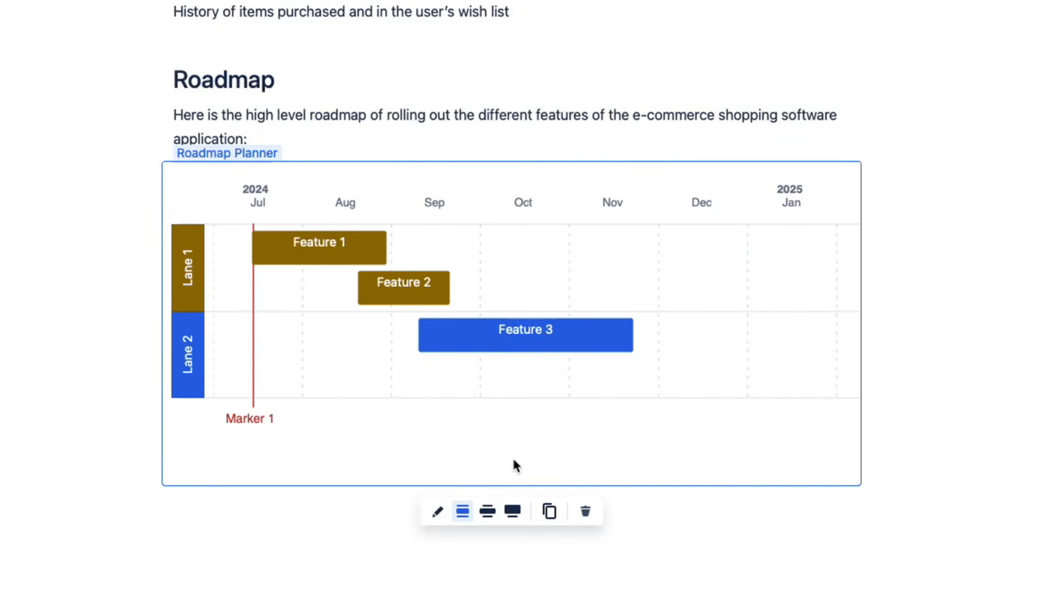
click(438, 515)
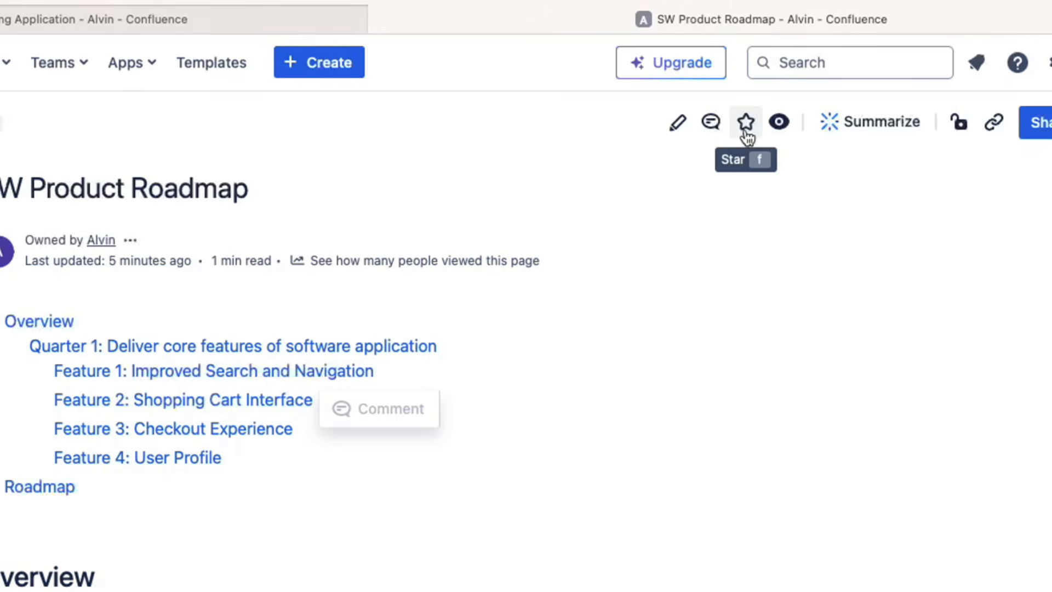
- Star the SW Product Roadmap page, remove the star and star the page again
click(746, 130)
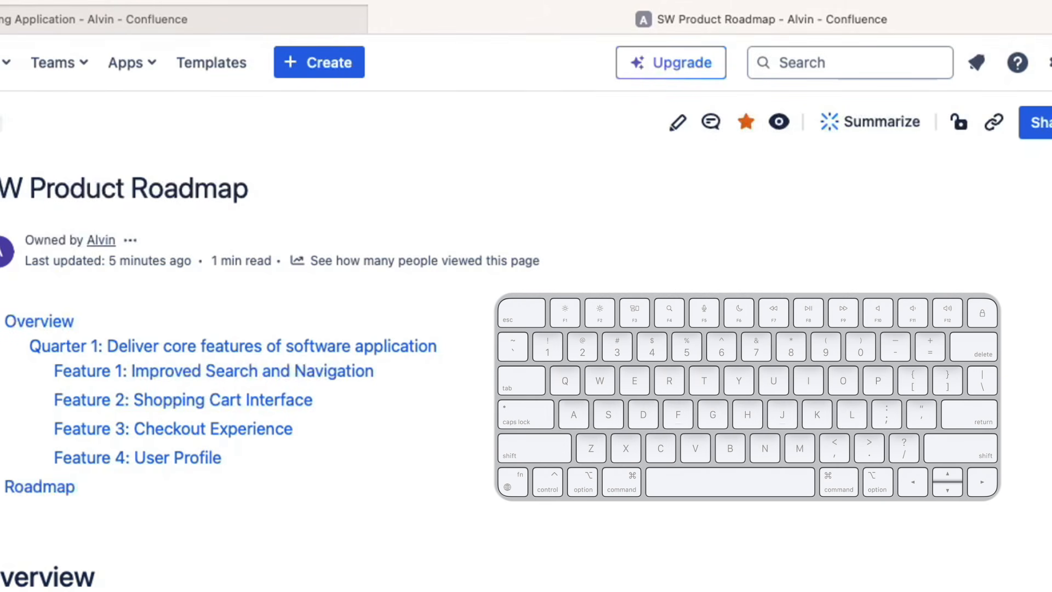
key(f)
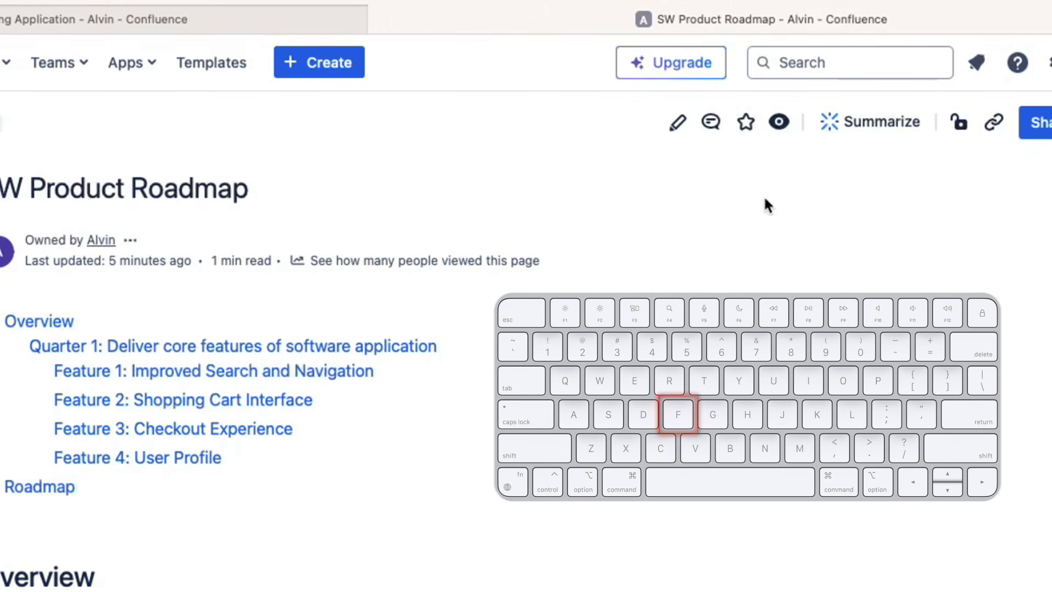
click(745, 129)
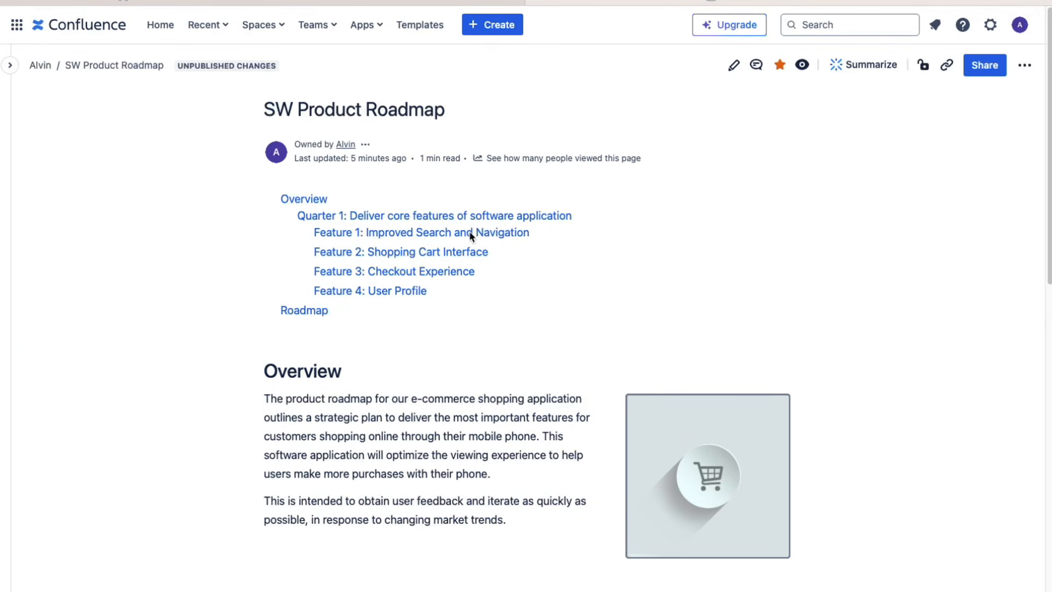
- View the recently visited pages and the starred pages, including the Starred list of the home page
click(215, 24)
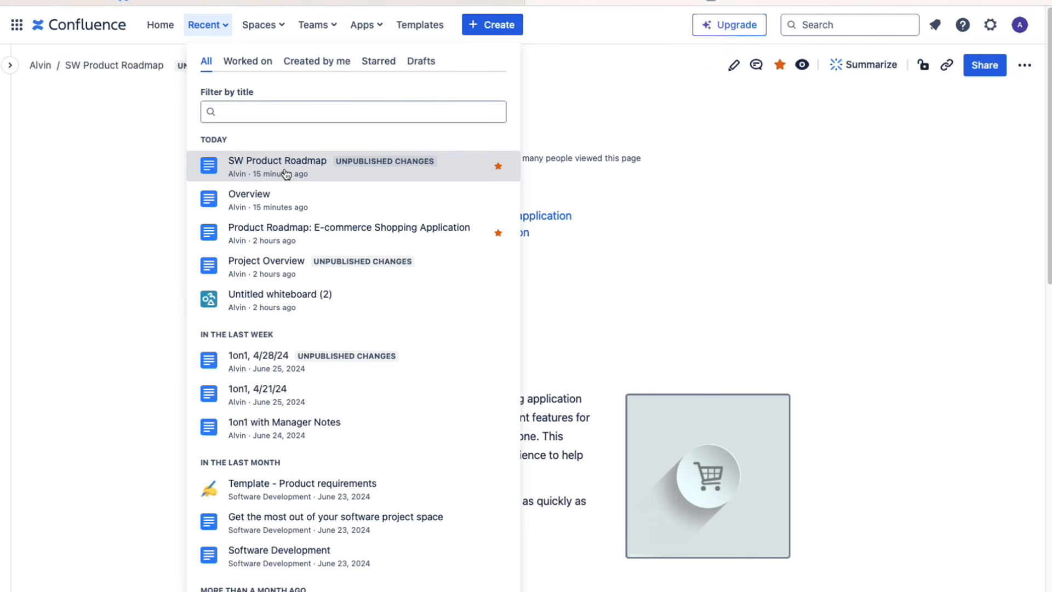
click(836, 216)
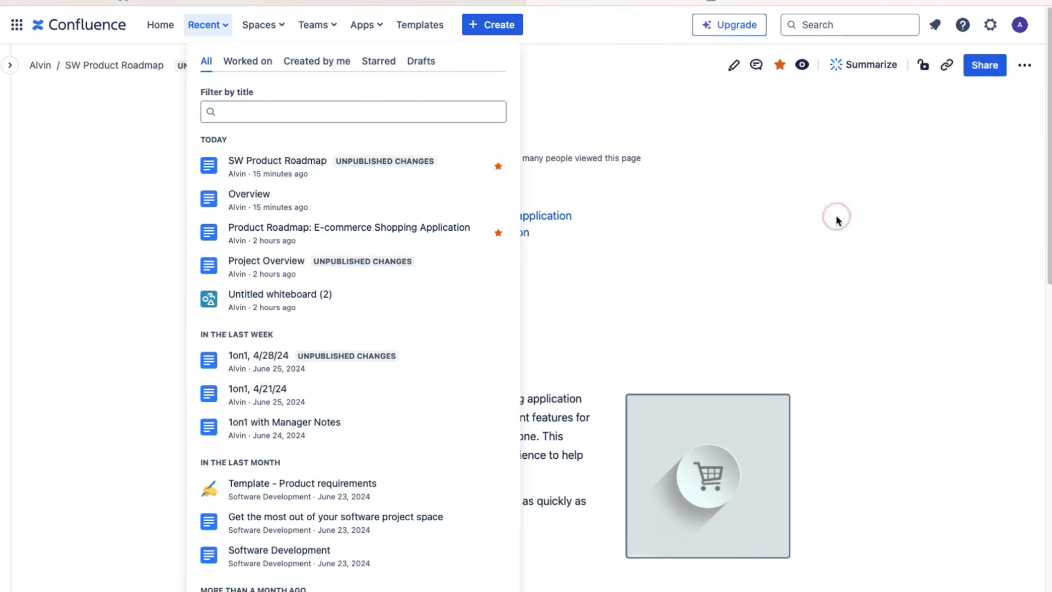
click(215, 31)
click(384, 63)
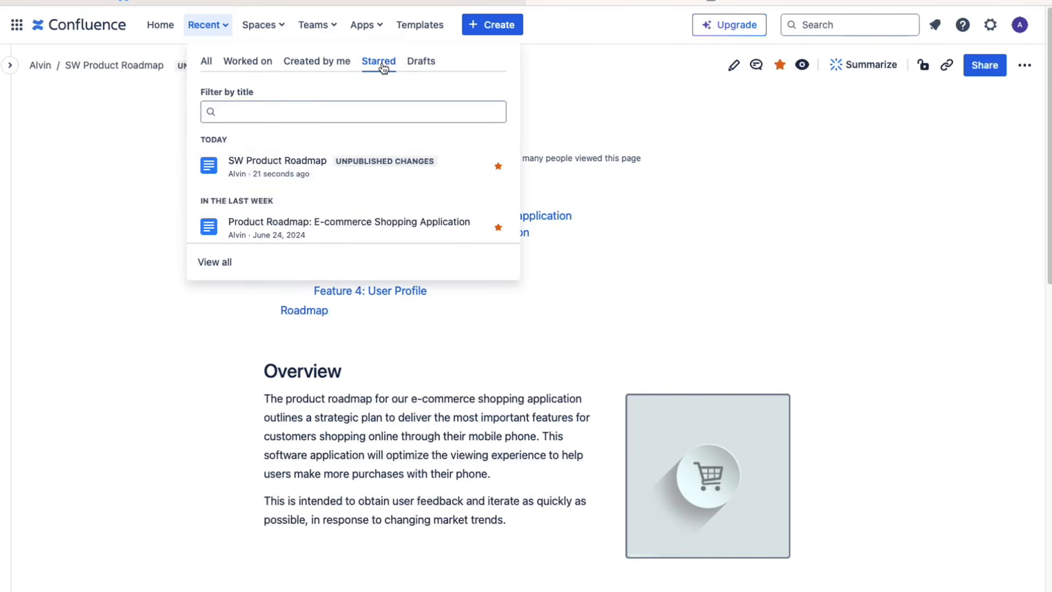
click(773, 211)
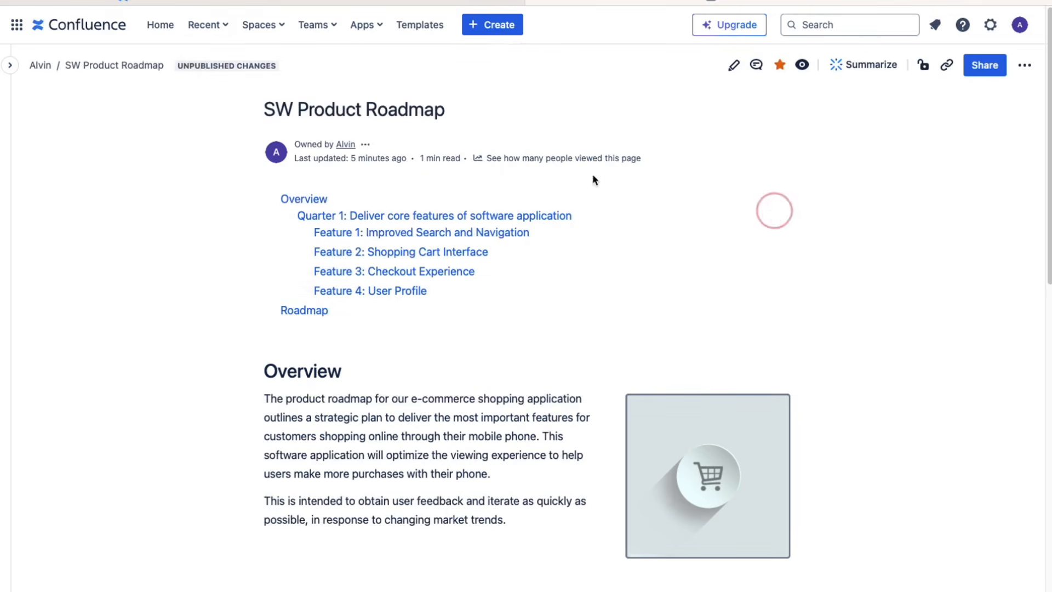
click(103, 30)
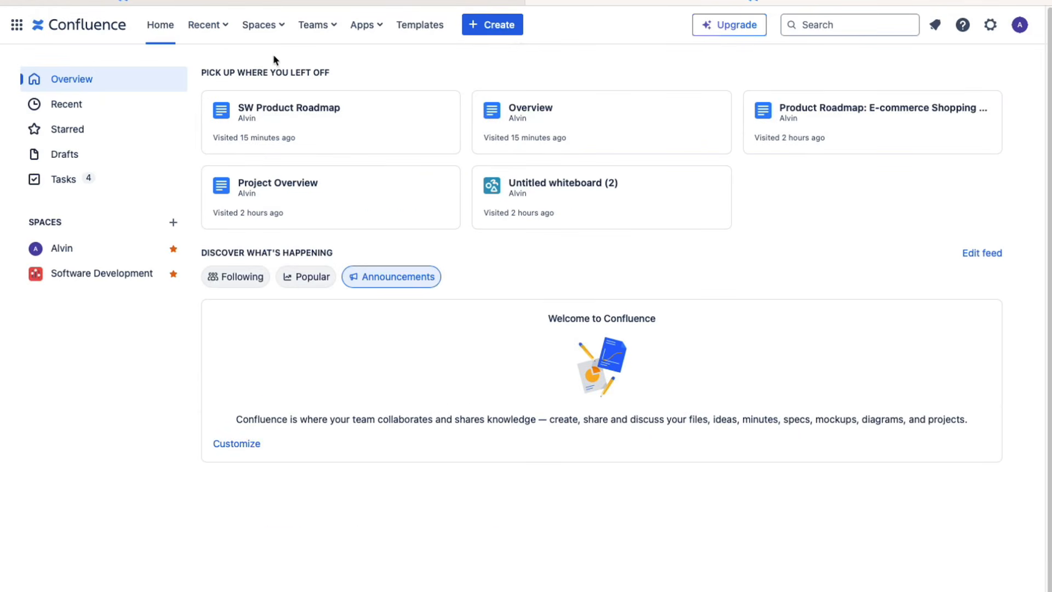
click(86, 126)
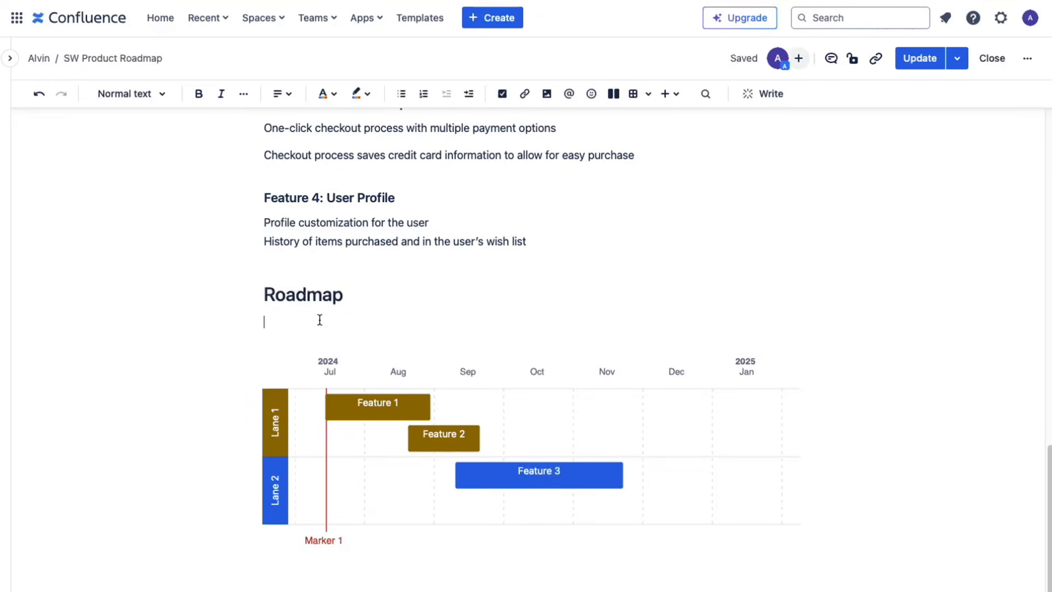
- Add "This is the high-level roadmap for releasing our software application:" under the Roadmap heading and publish the page update
click(296, 322)
text(This is the high-level roadmap fo)
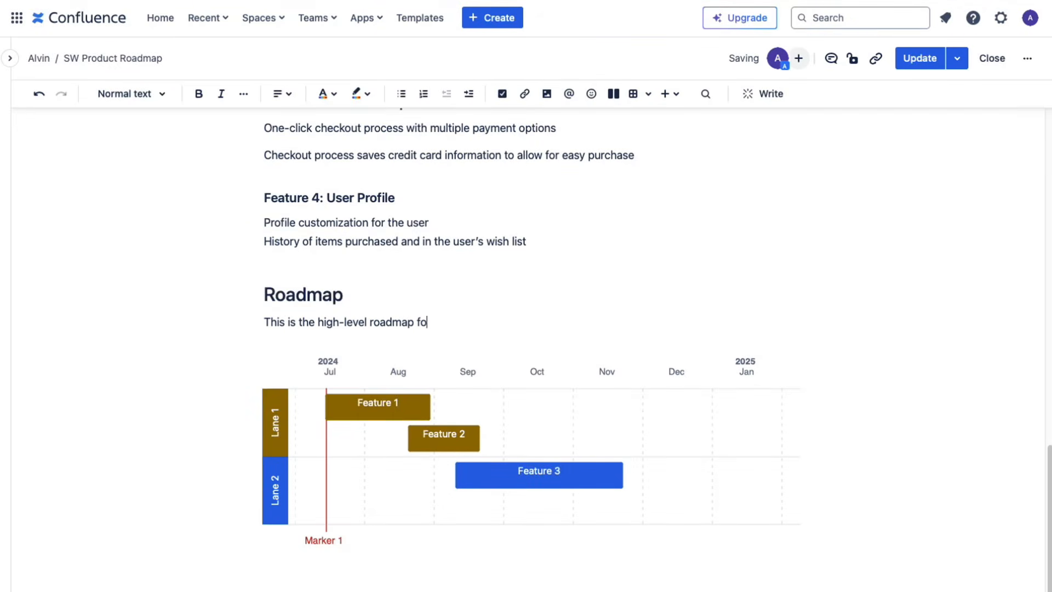
text(r releasing our software application:)
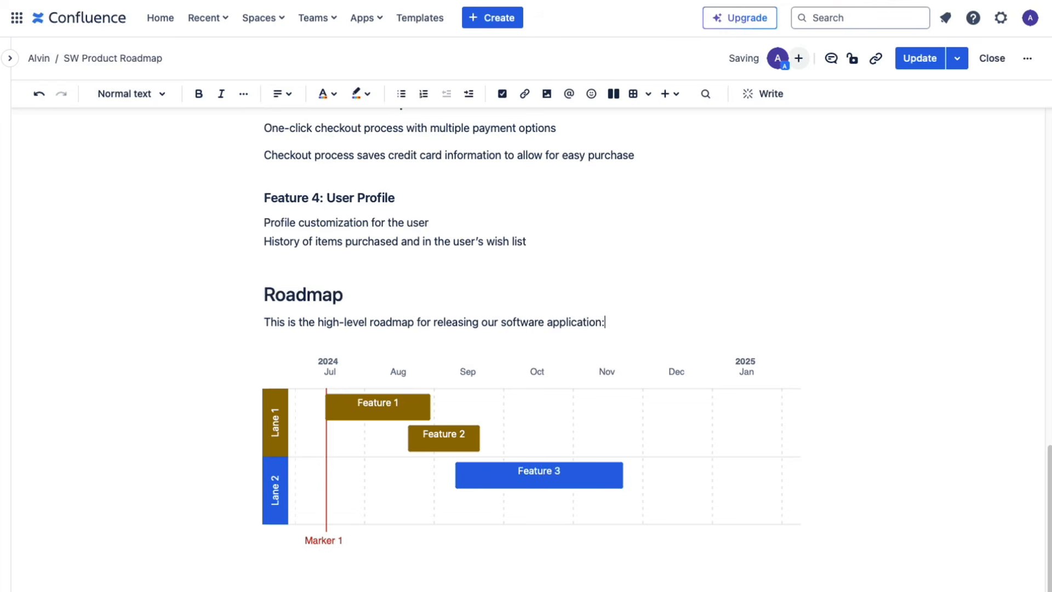
click(913, 60)
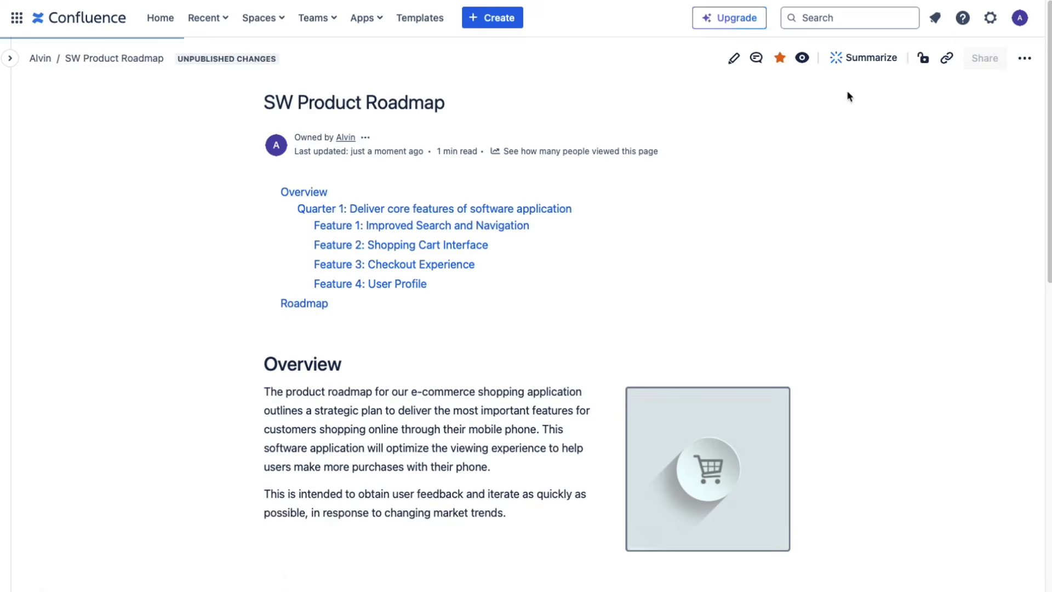
- Check the published Roadmap section and open the version history of the SW Product Roadmap page
scroll(653, 274, down, 20)
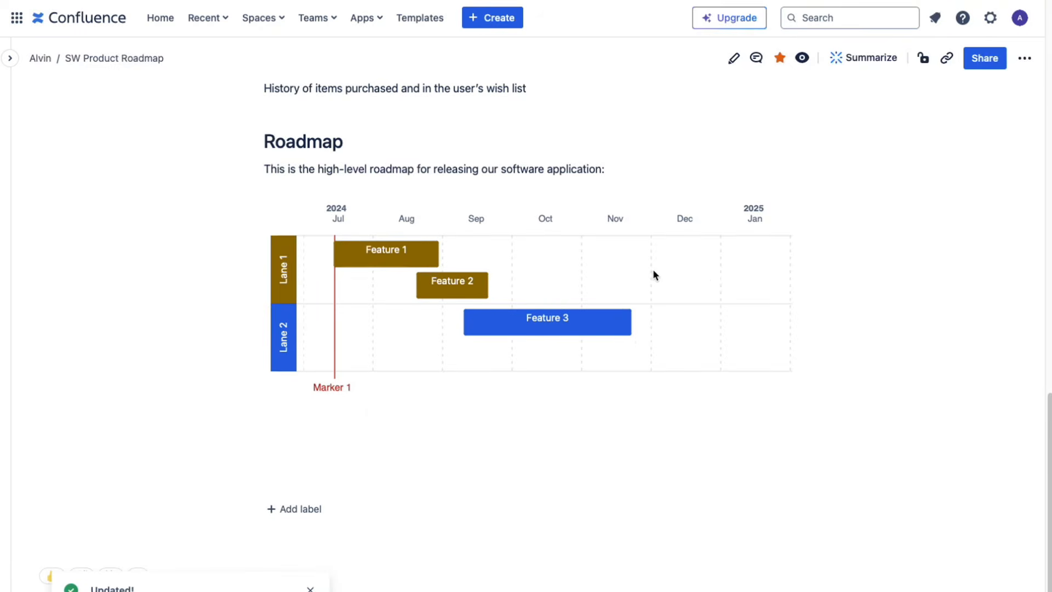
click(1027, 59)
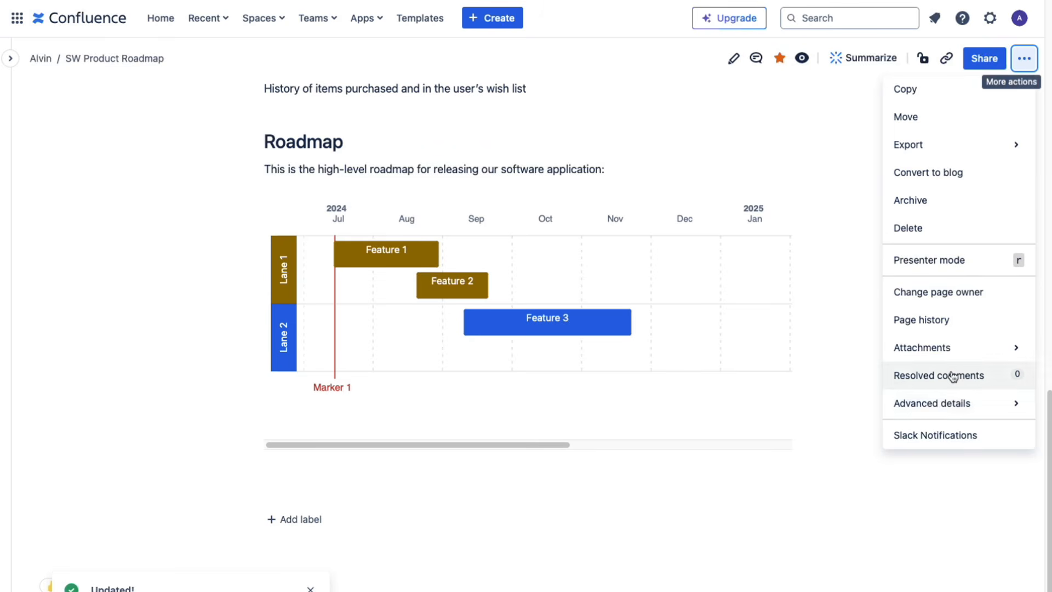
click(943, 328)
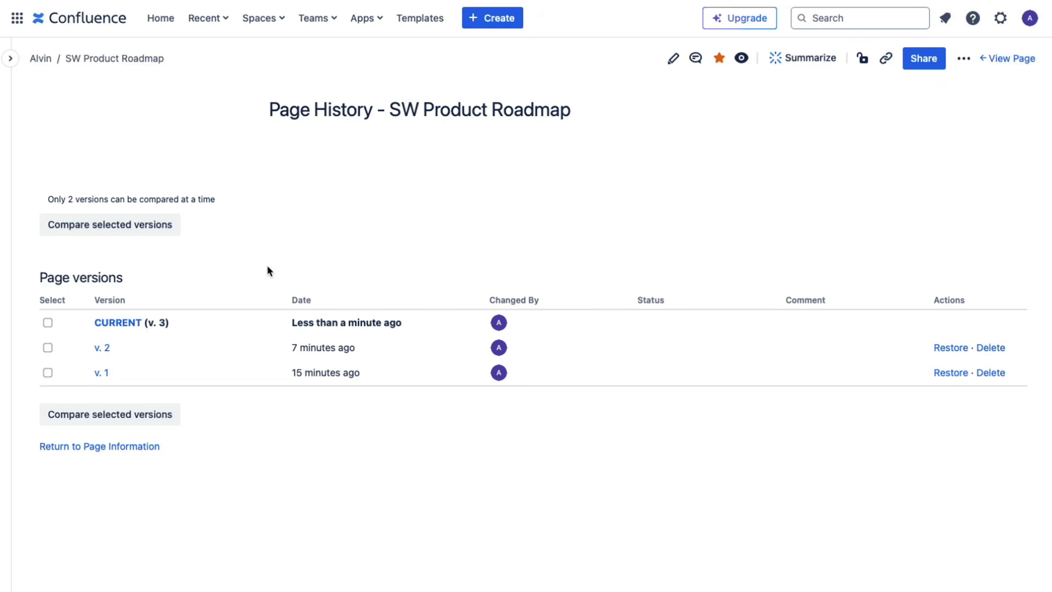
click(368, 437)
click(284, 267)
click(27, 353)
click(24, 346)
click(451, 491)
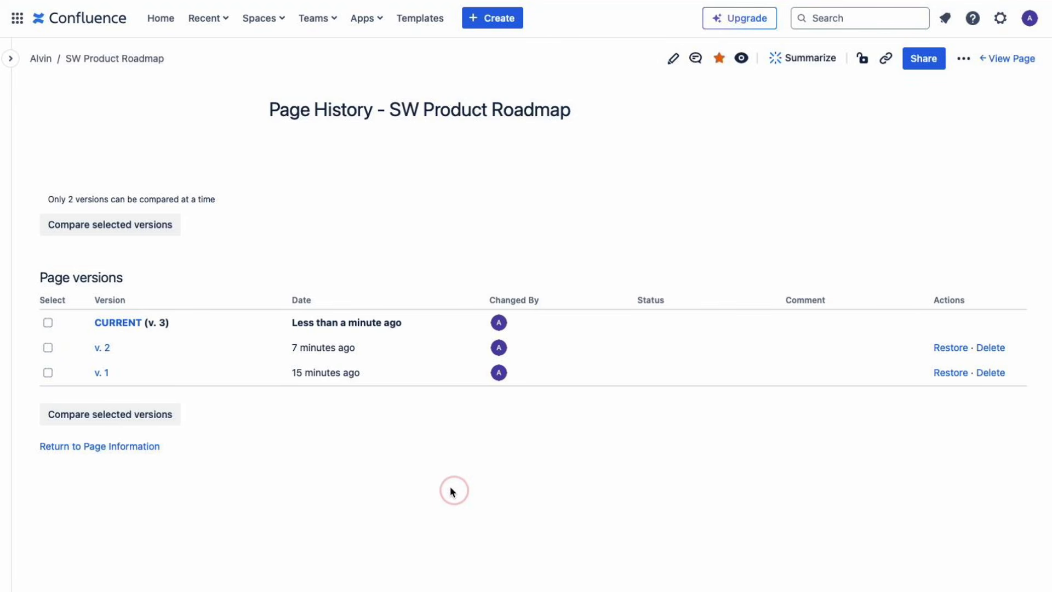
- Compare the current version (v. 3) of the page with v. 2
click(47, 323)
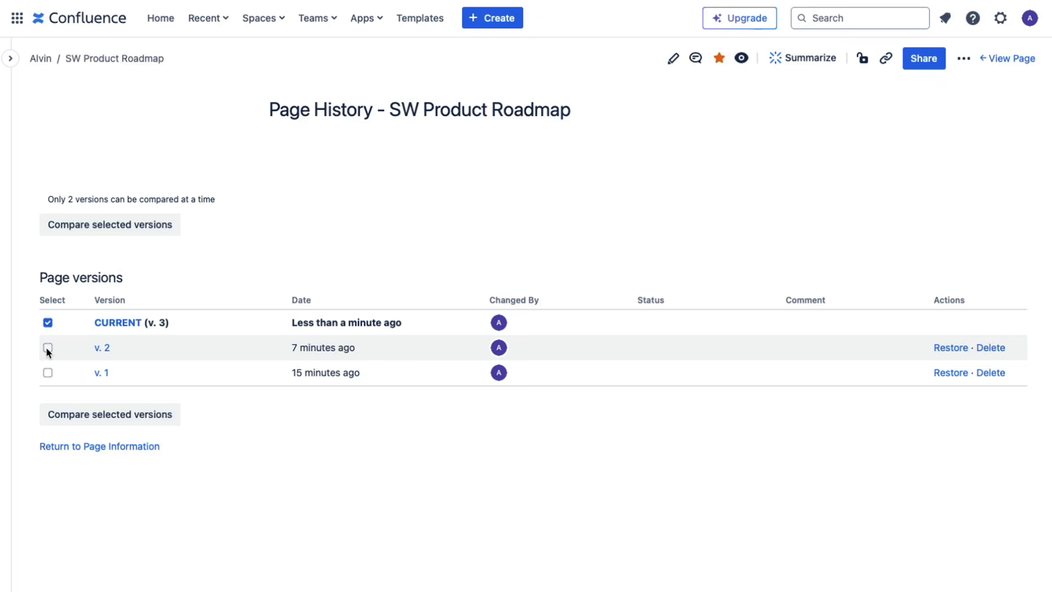
click(47, 349)
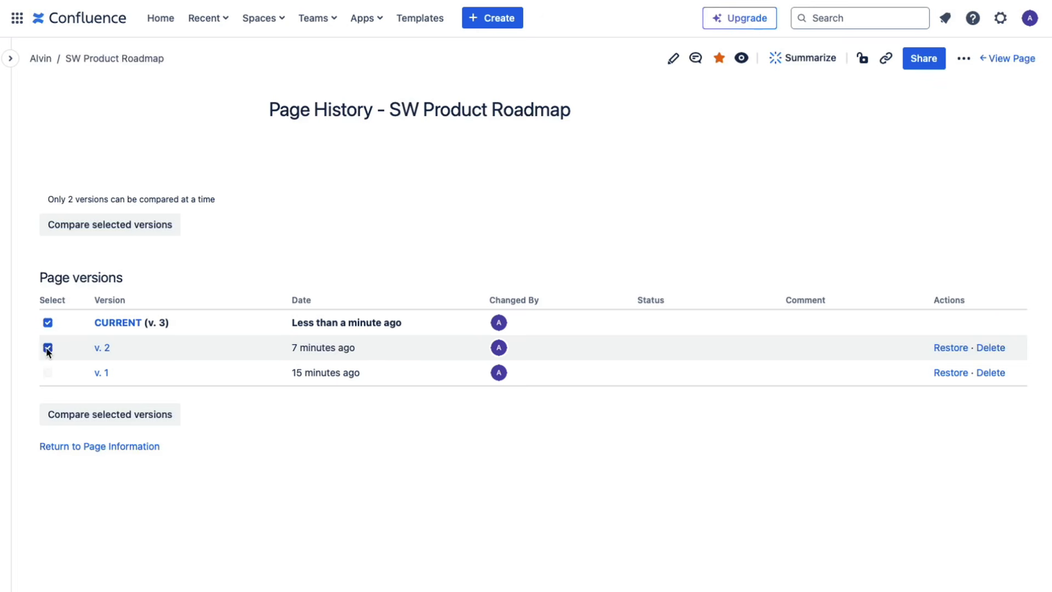
click(106, 225)
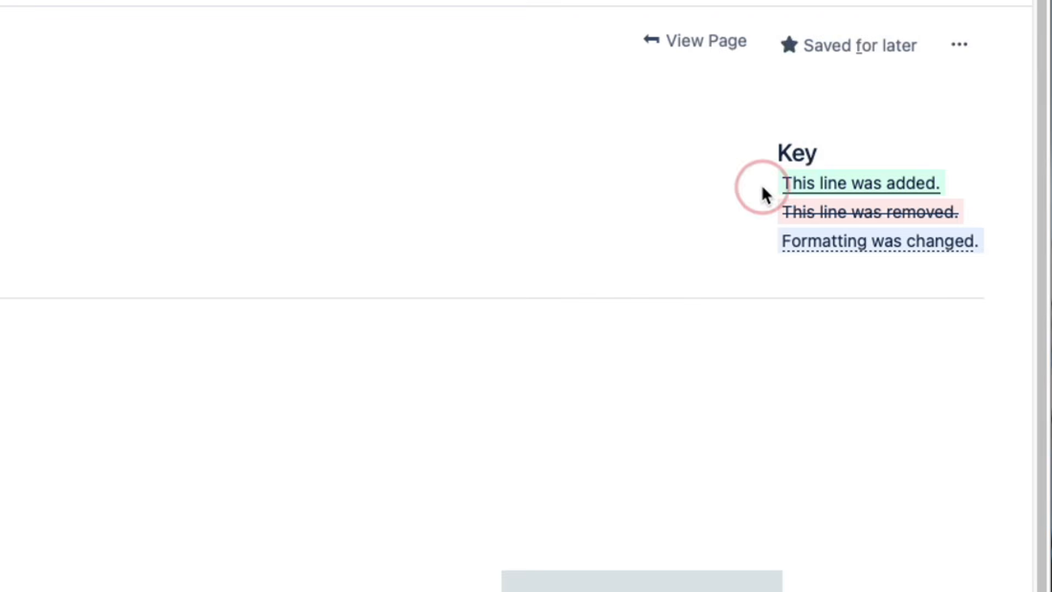
- Review the comparison's key and the marked changes under the Roadmap heading, and return to the SW Product Roadmap page
drag(775, 182, 804, 186)
click(720, 178)
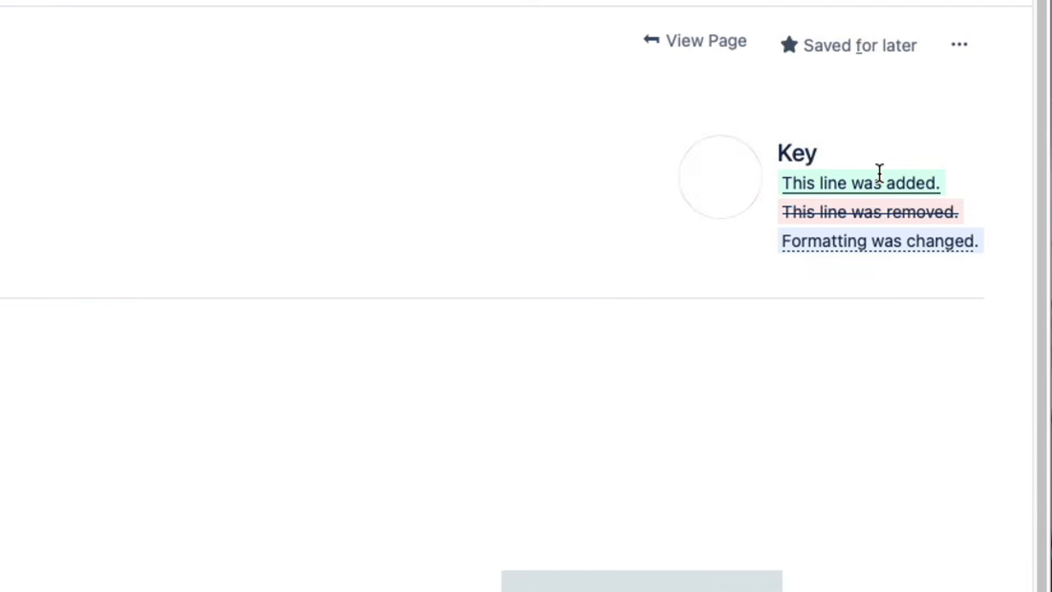
click(954, 181)
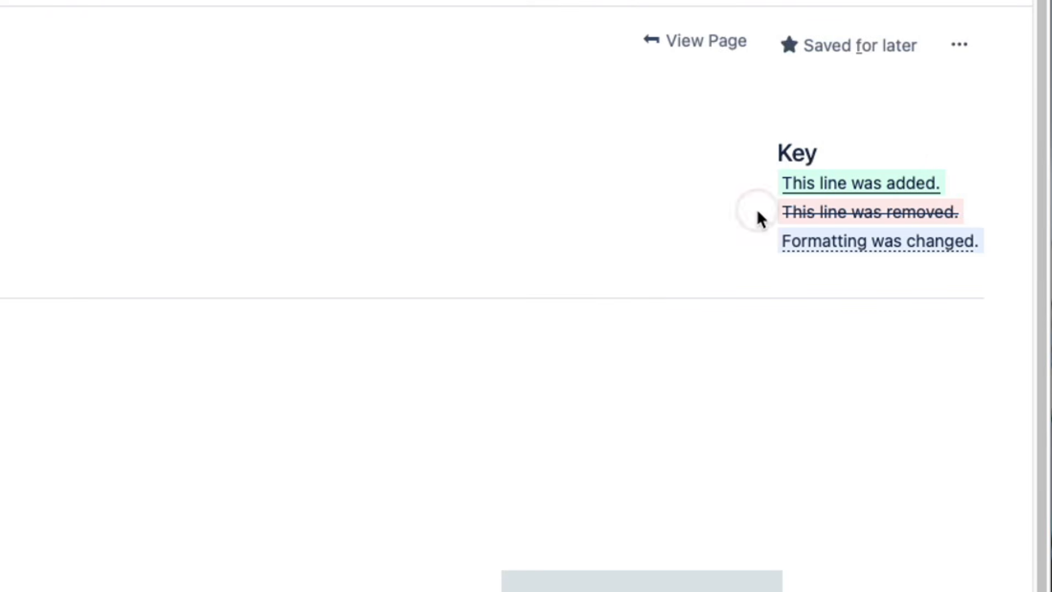
scroll(718, 403, down, 4)
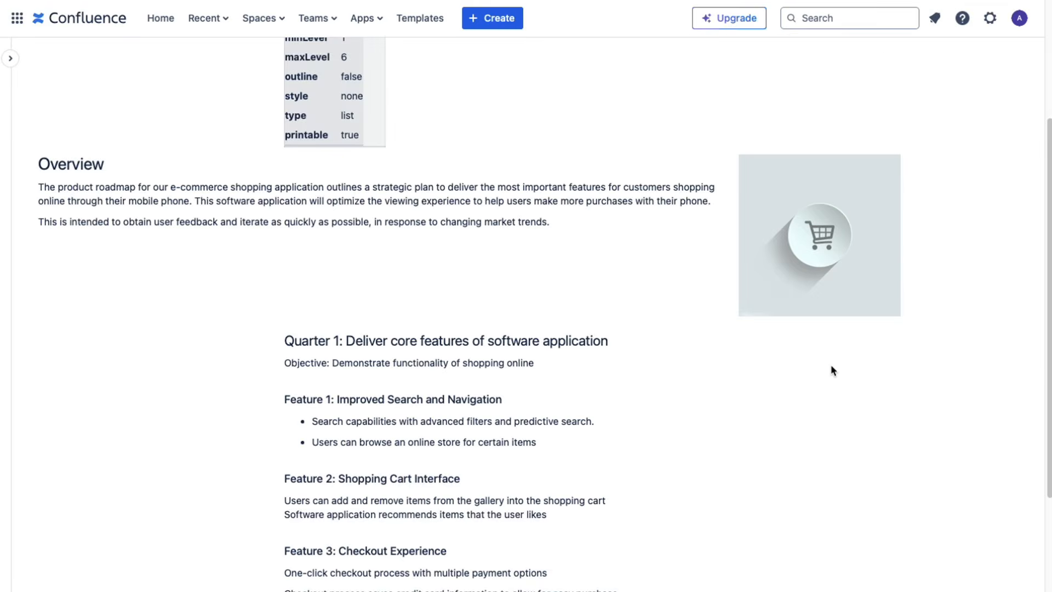
scroll(830, 370, down, 2)
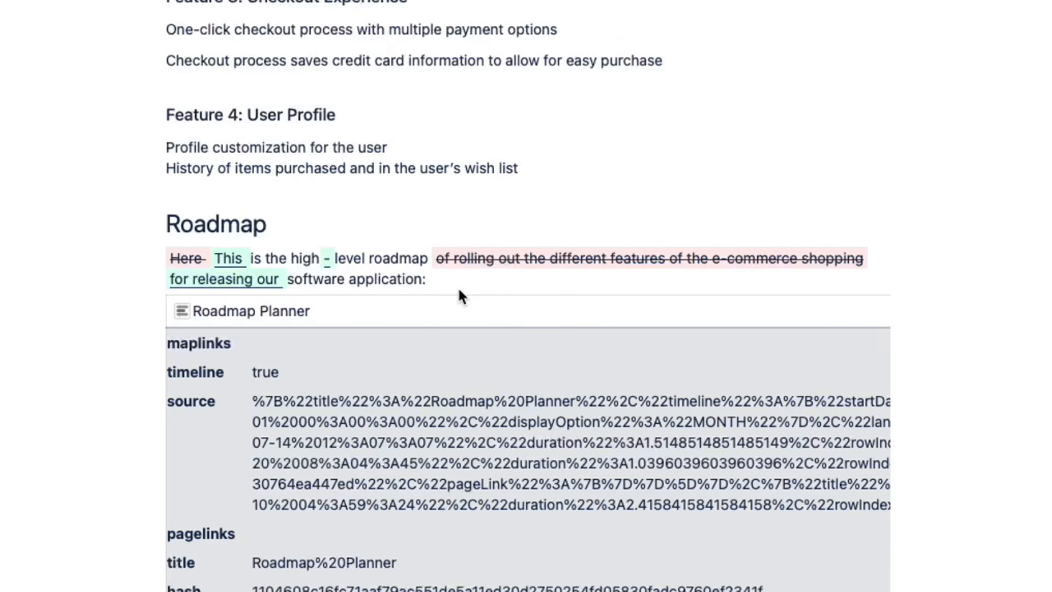
scroll(458, 296, up, 10)
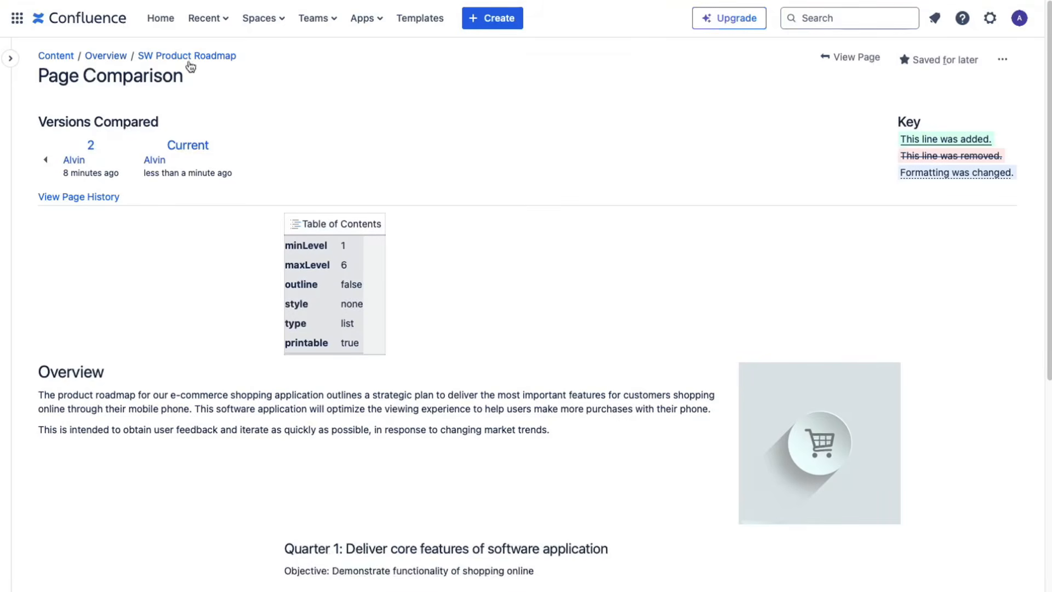
click(189, 60)
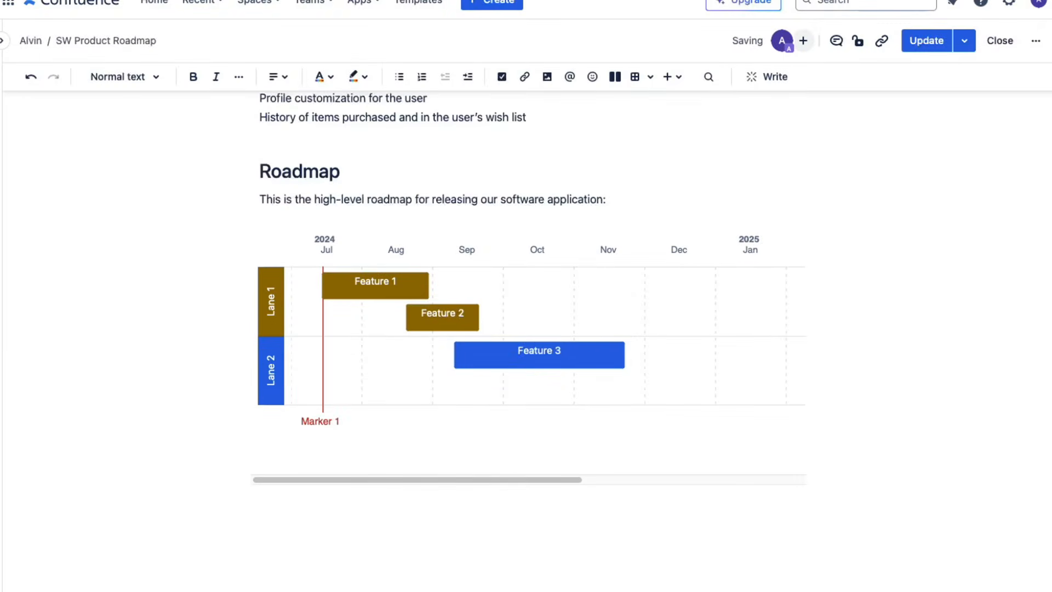
- Browse the elements that can be inserted below the roadmap planner, from Date and panels to headings, without inserting any
text(/)
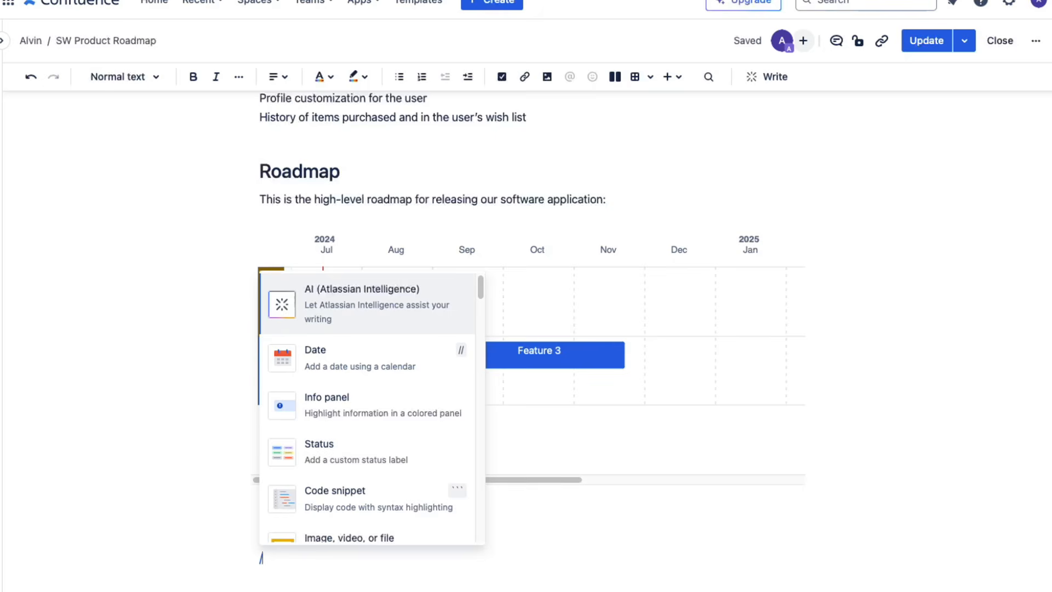
scroll(372, 400, up, 1)
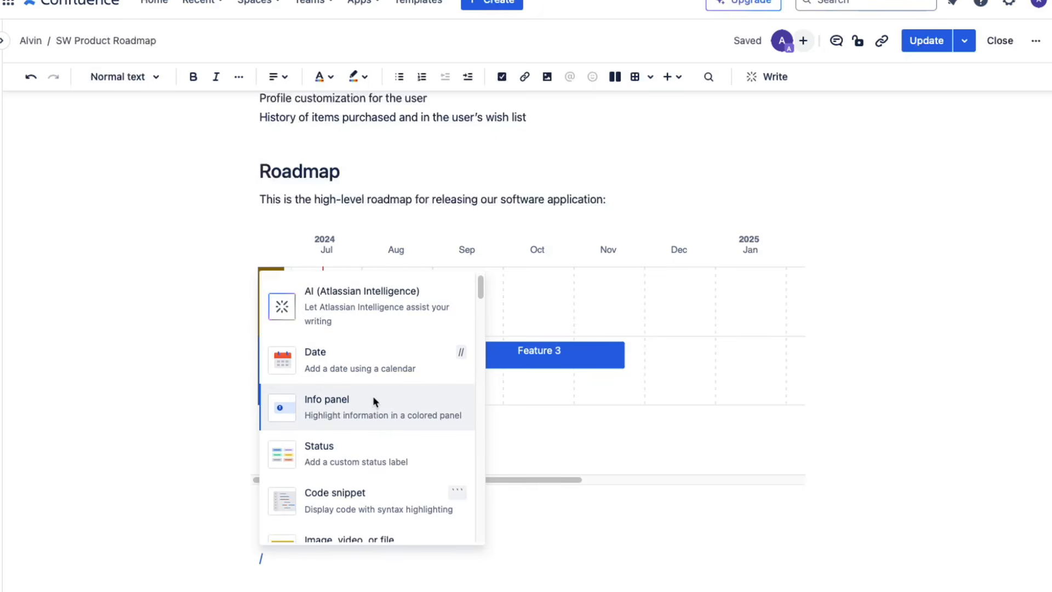
scroll(375, 422, down, 2)
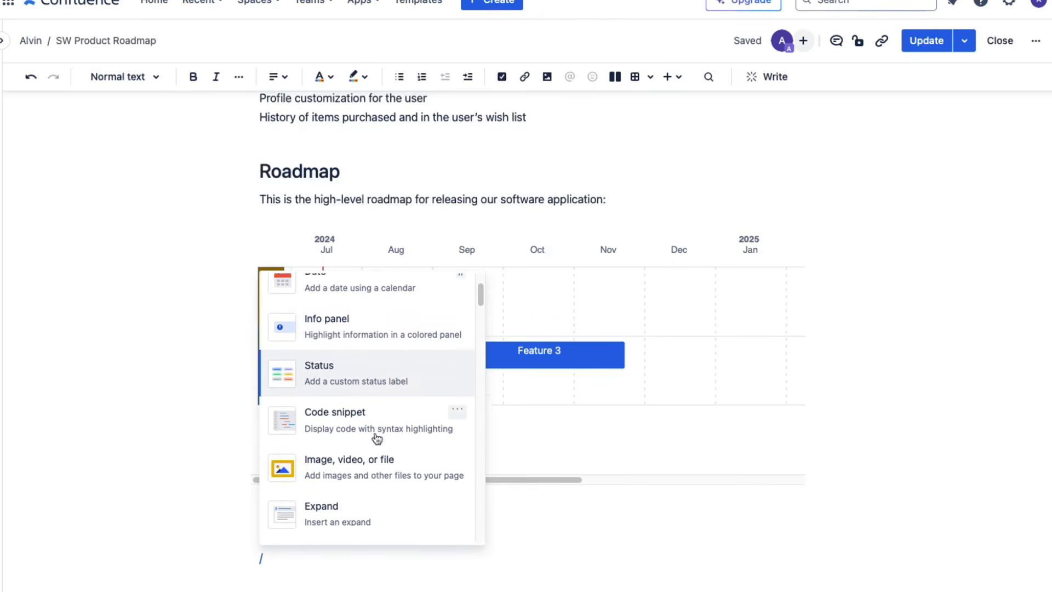
scroll(376, 439, down, 3)
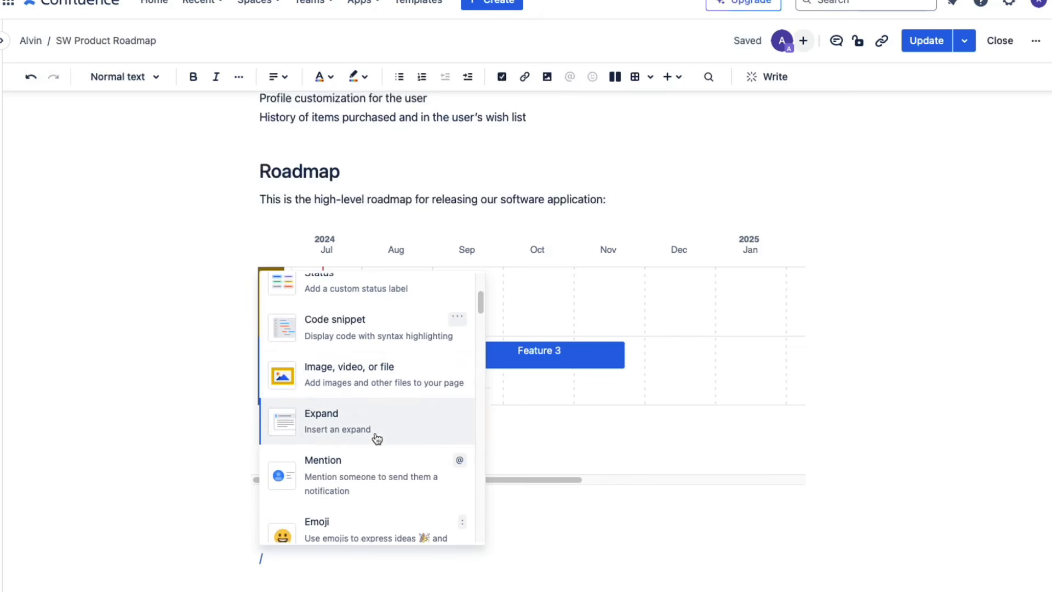
scroll(377, 438, down, 3)
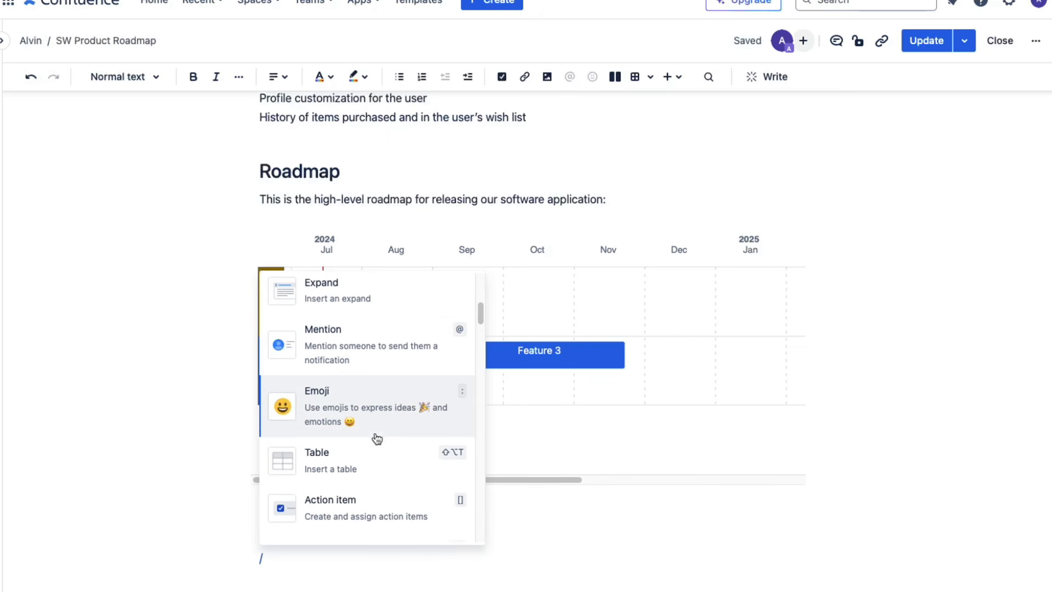
scroll(377, 438, down, 3)
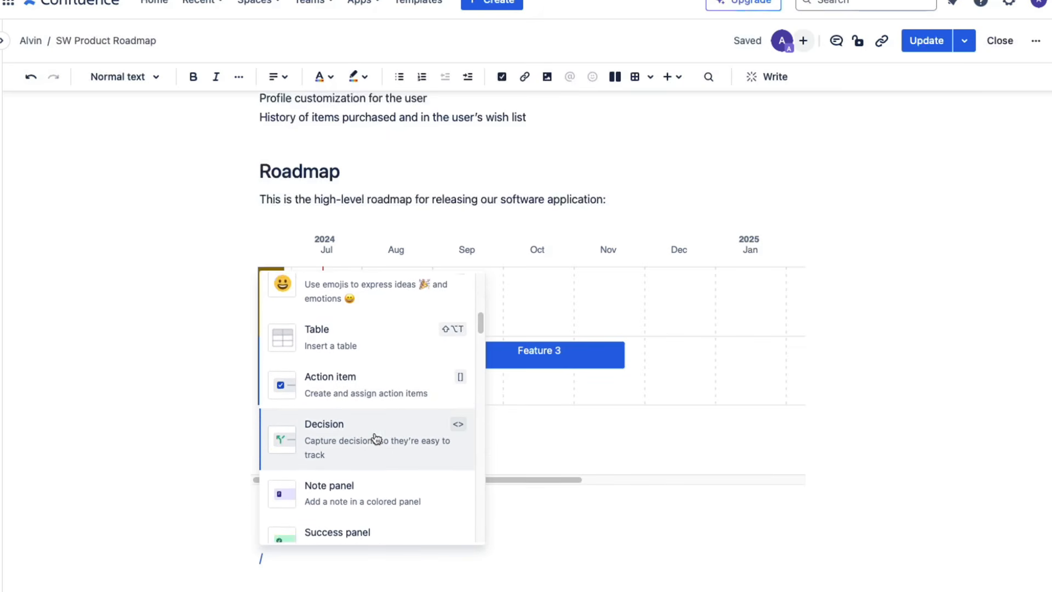
scroll(376, 438, down, 5)
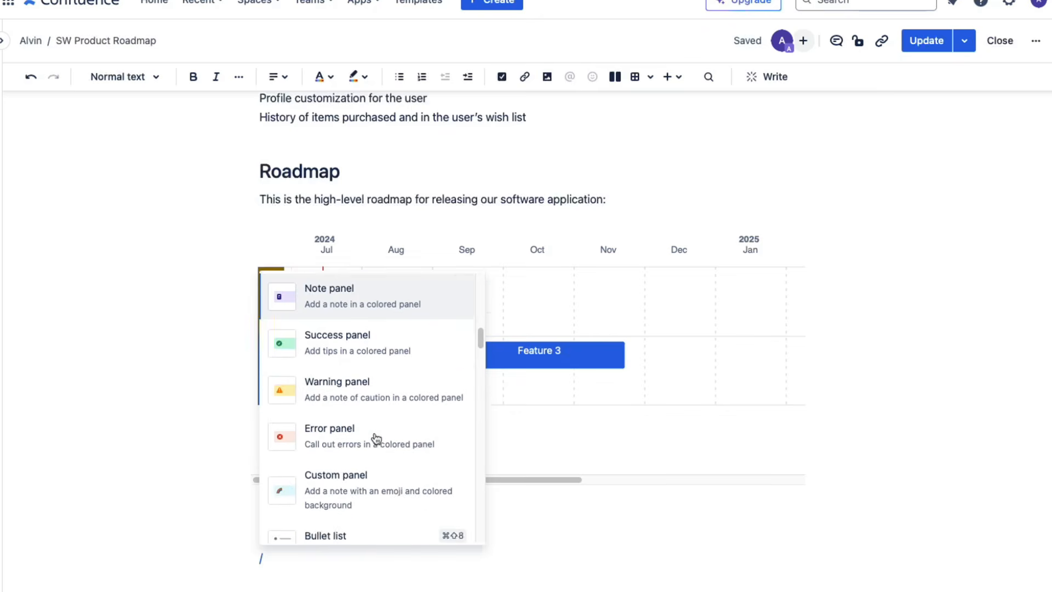
scroll(375, 438, down, 5)
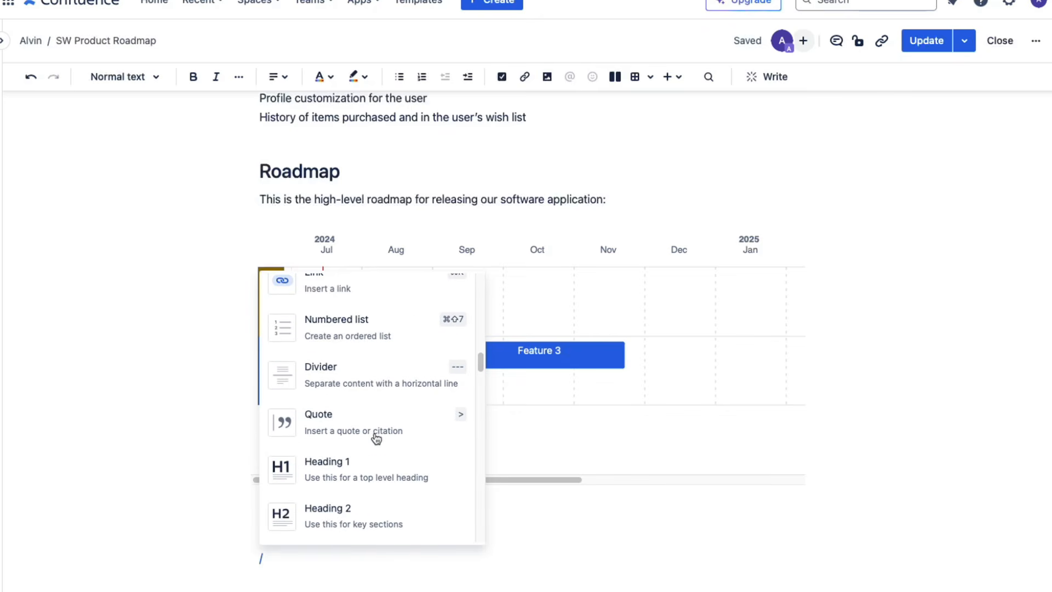
scroll(376, 439, down, 4)
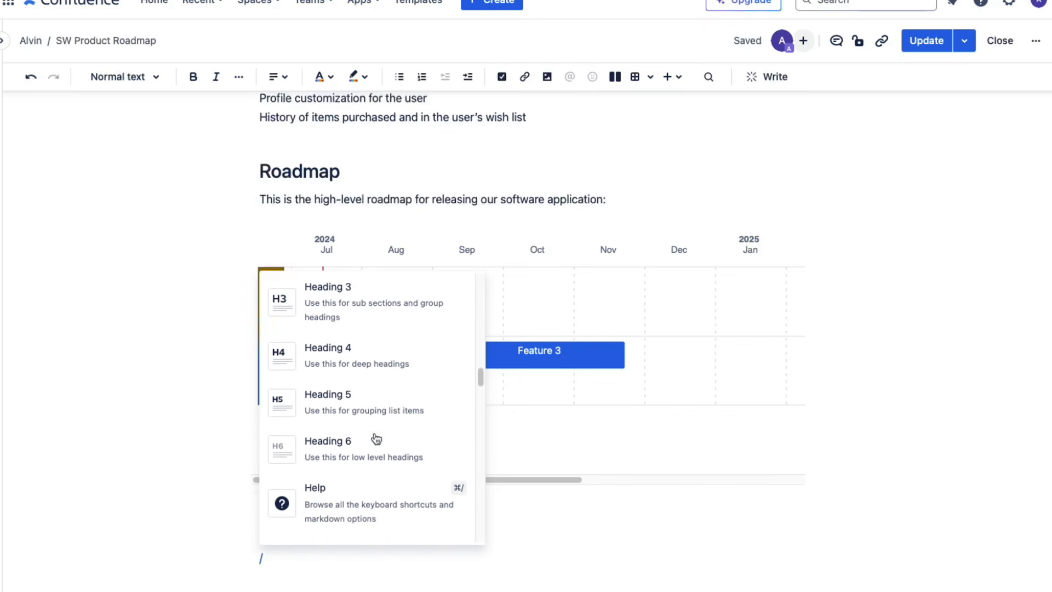
scroll(375, 438, down, 2)
key(BackSpace)
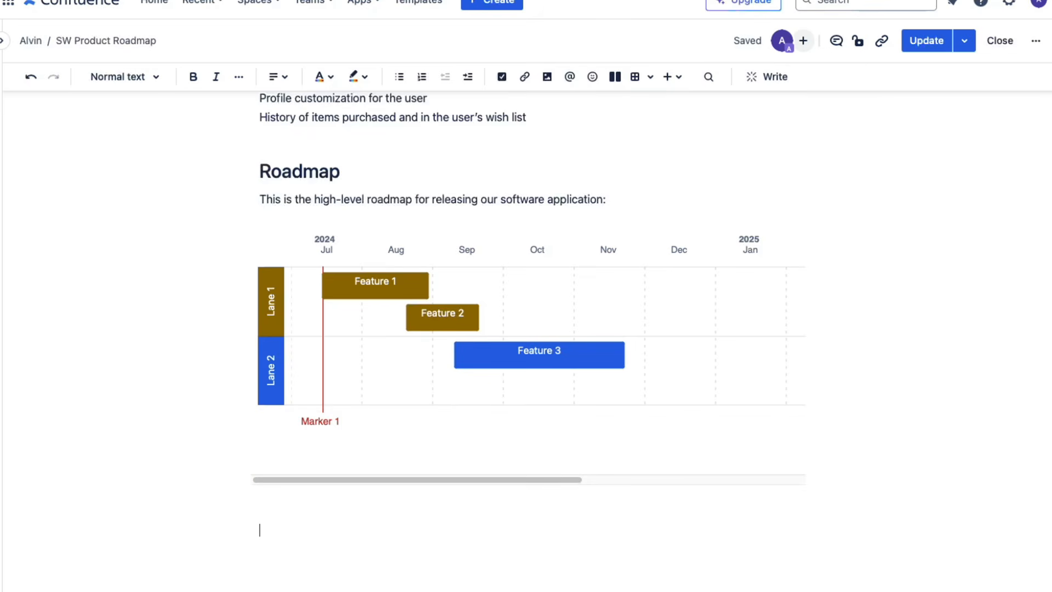
- Insert an action item on the empty line below the roadmap planner
click(305, 524)
click(291, 526)
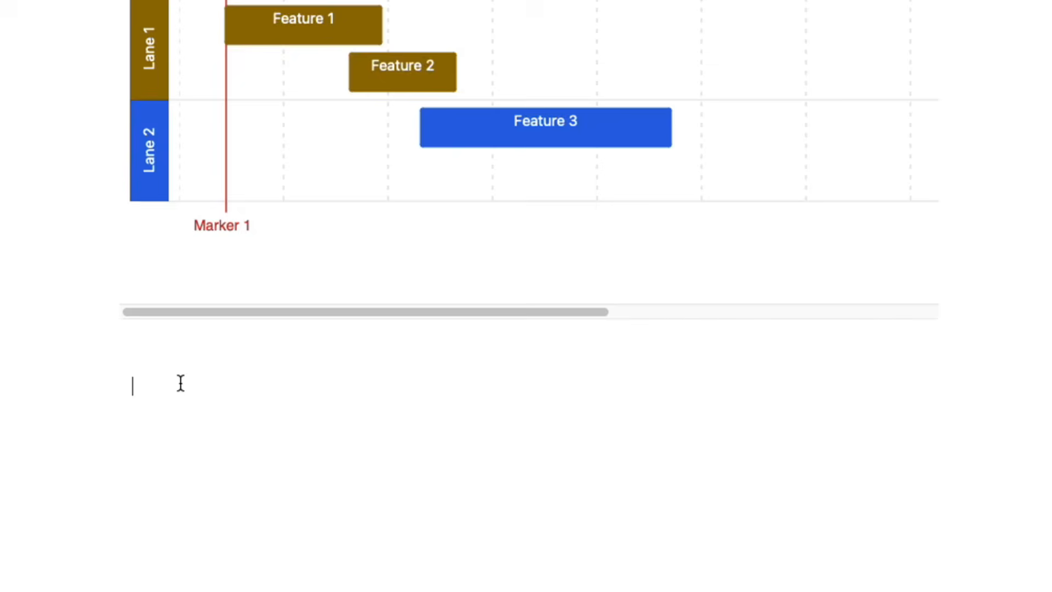
text(/a)
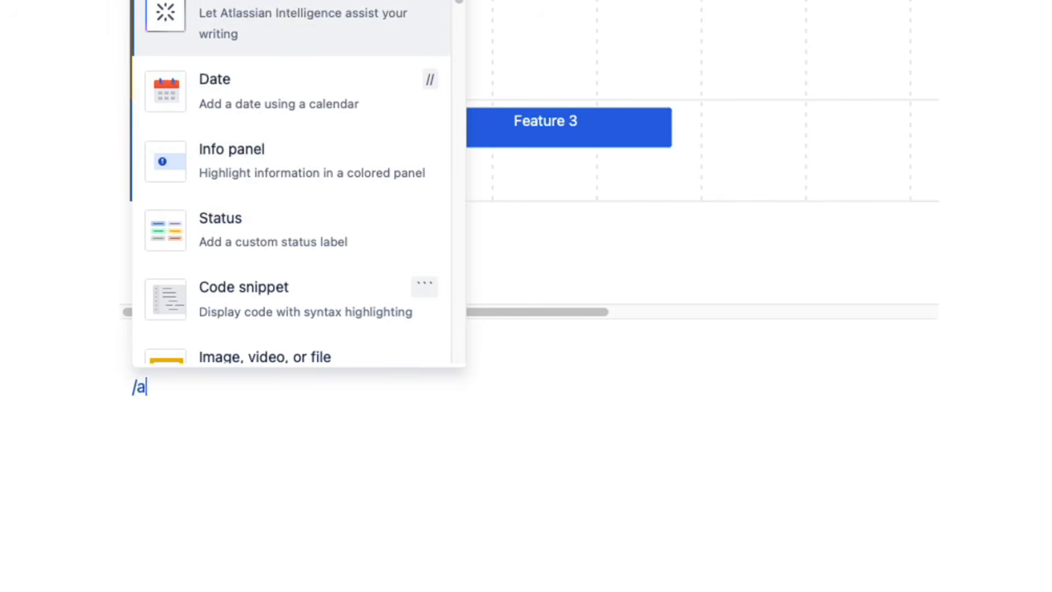
text(ction item)
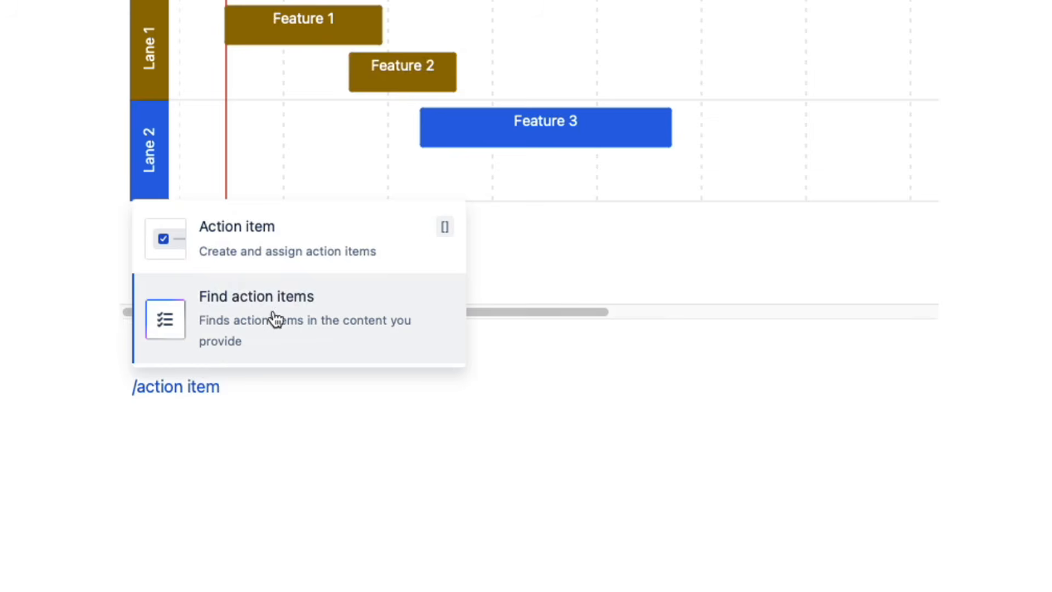
click(260, 241)
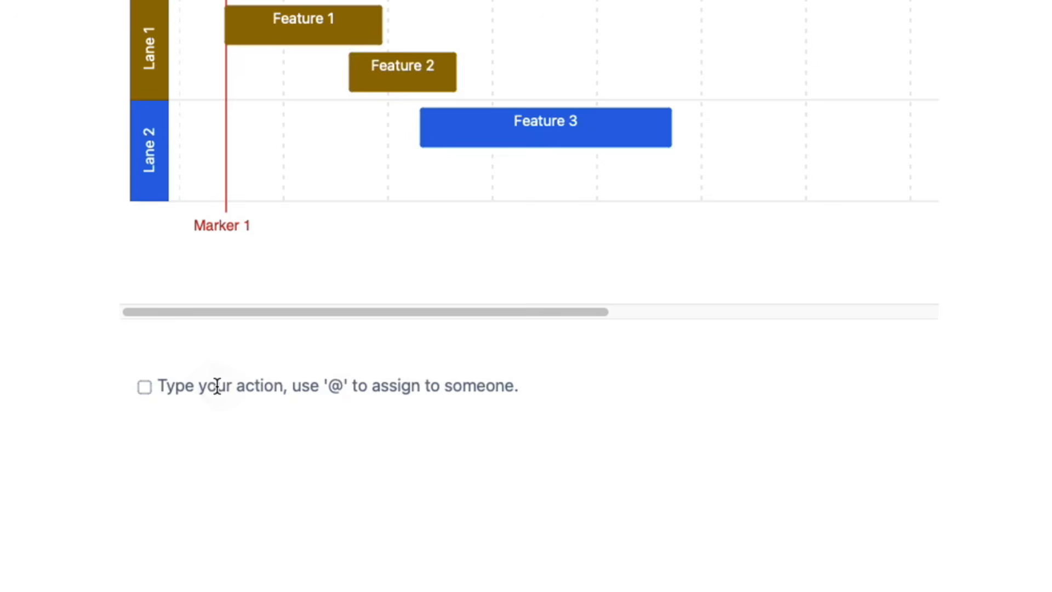
- Enter "Finalize the Product Roadmap," as the action item and assign it by mentioning the page owner
click(216, 386)
text(Finalize the Pro)
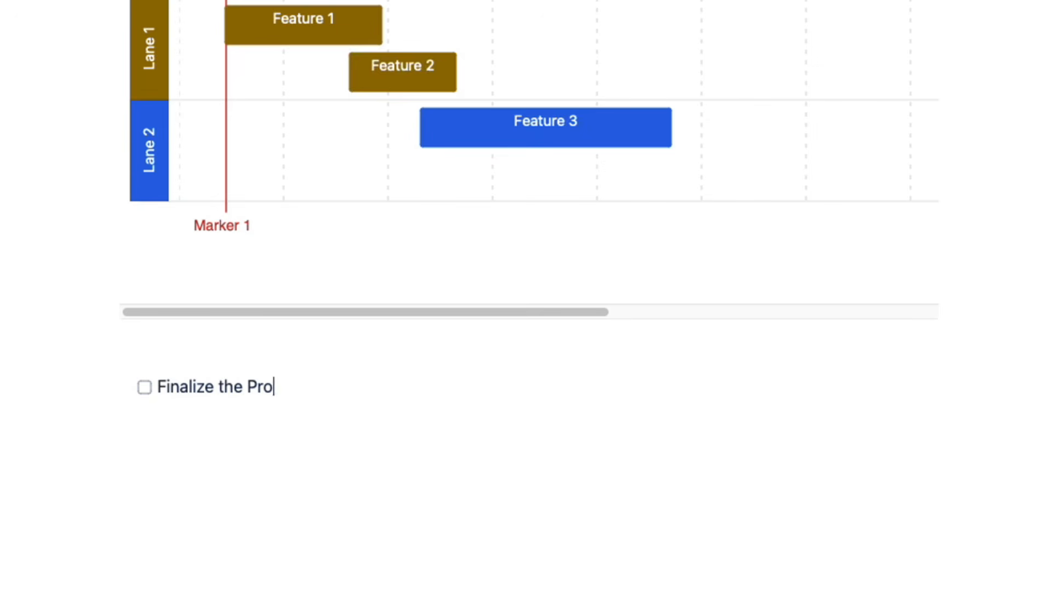
text(duct Roadmap, )
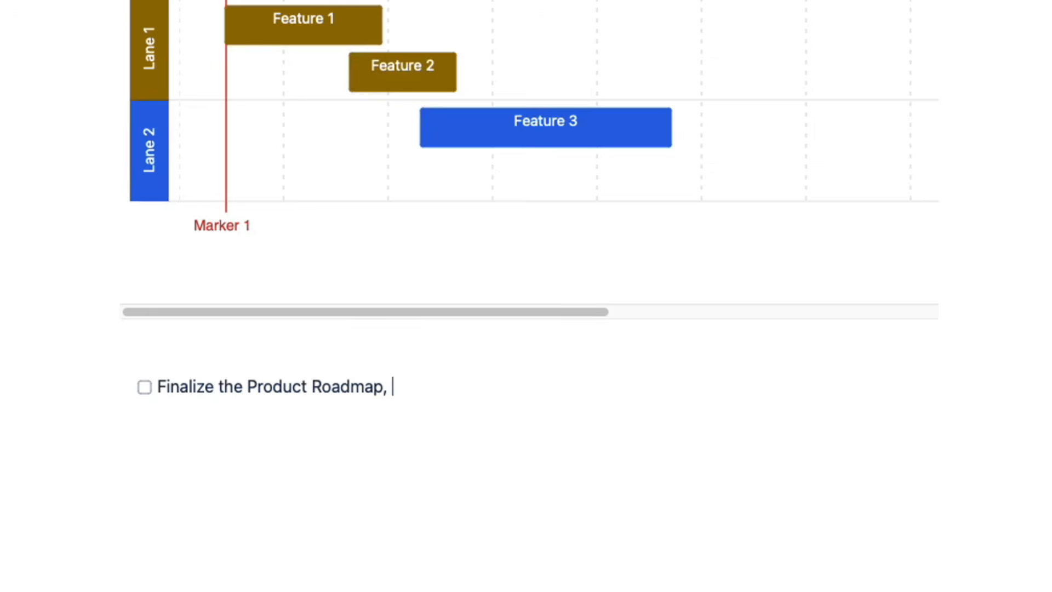
text(@alvin)
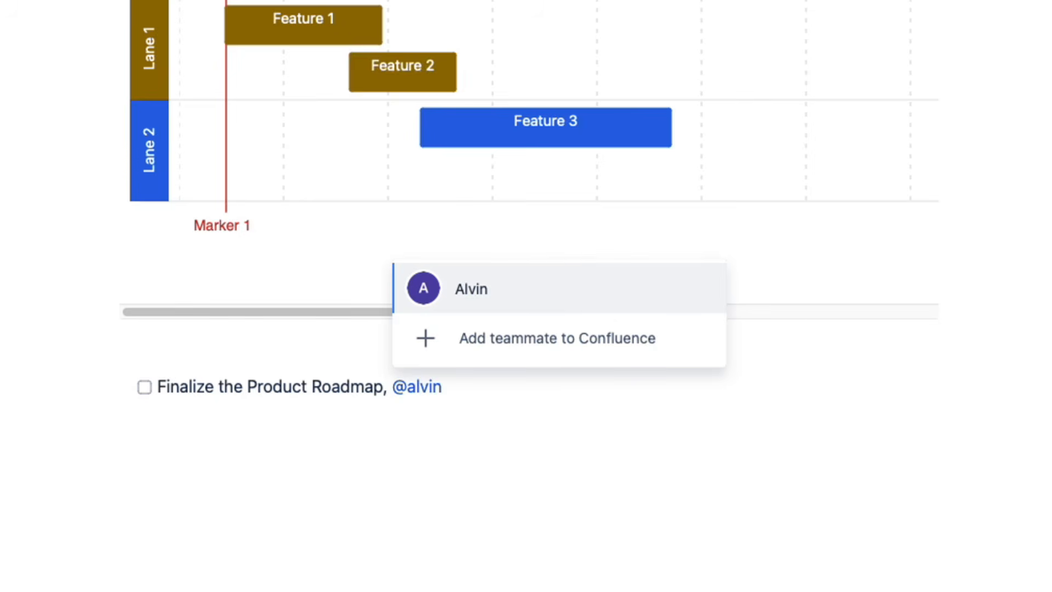
key(Return)
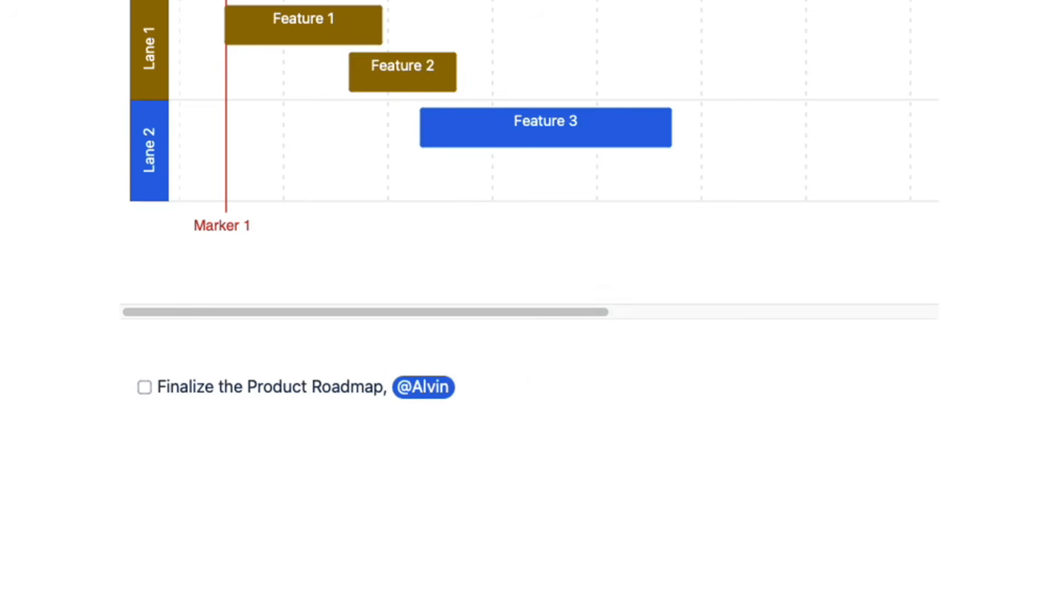
- Insert a note panel above the action item with the text "ACTION ITEMS"
text(/note)
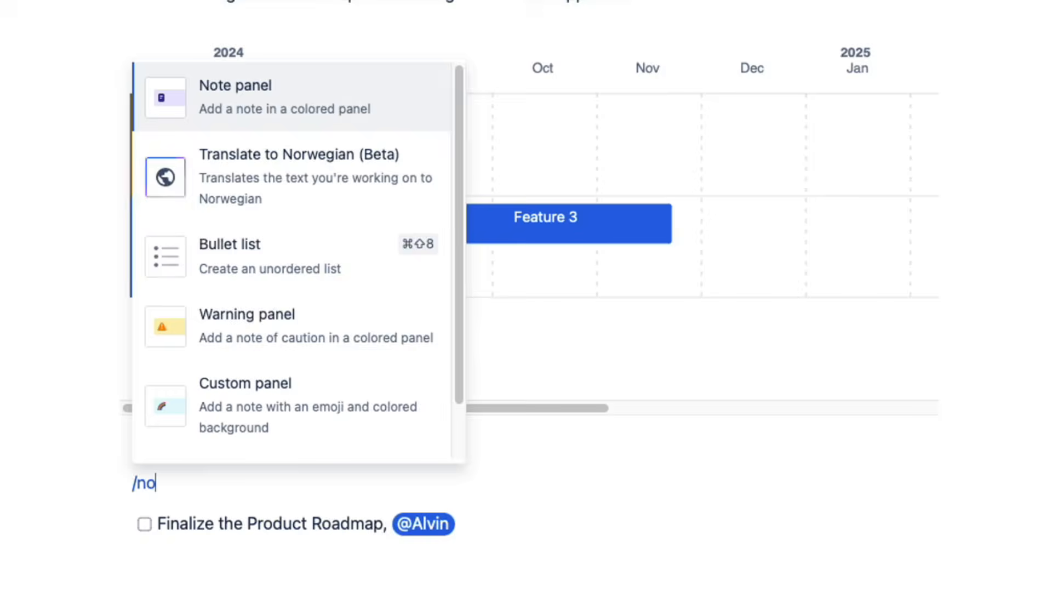
scroll(435, 187, down, 2)
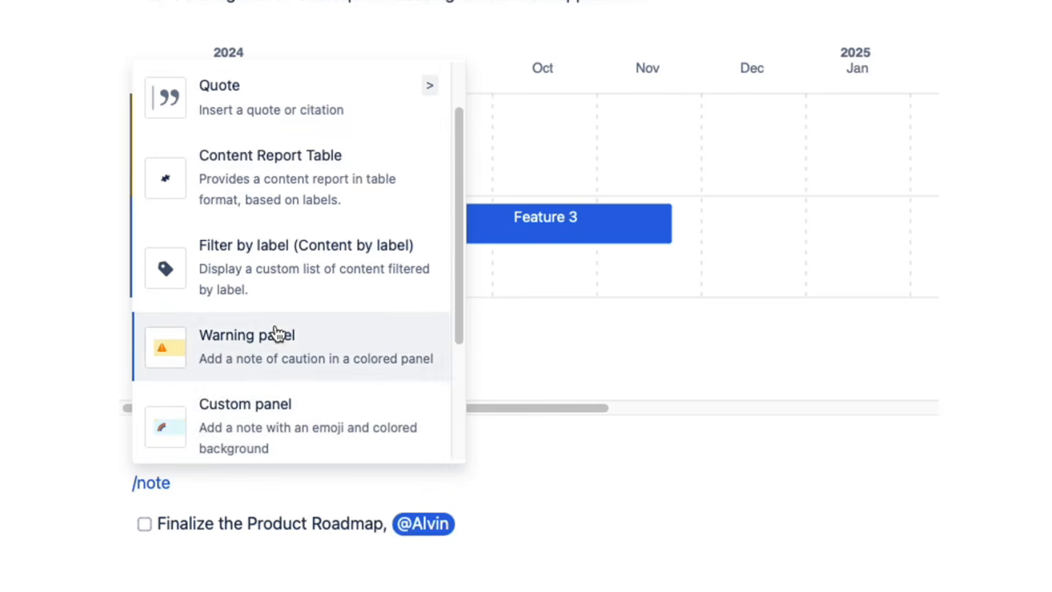
scroll(279, 336, up, 2)
click(278, 112)
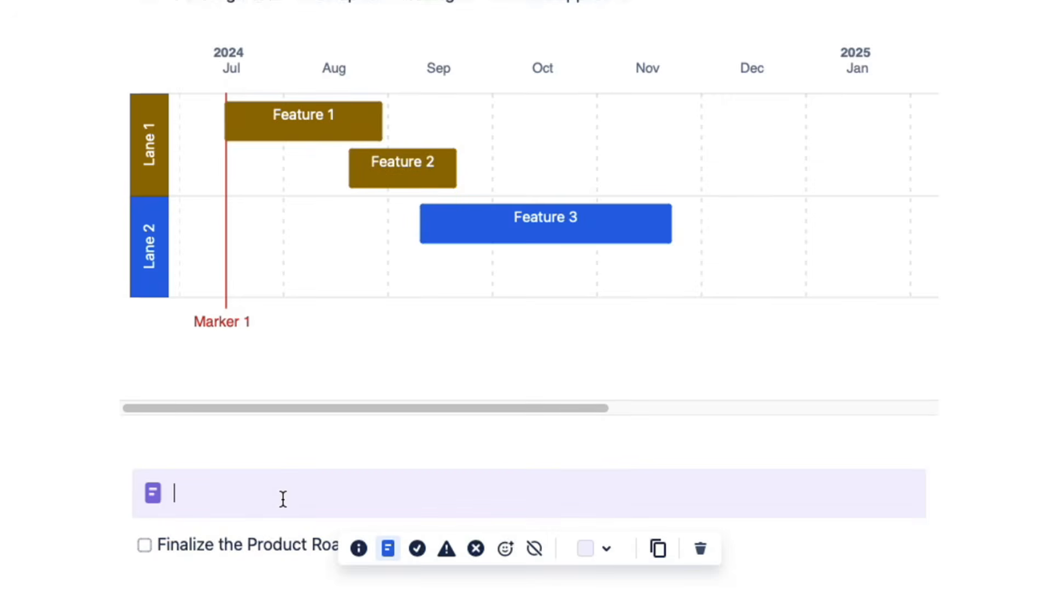
text(ACTION ITEMS)
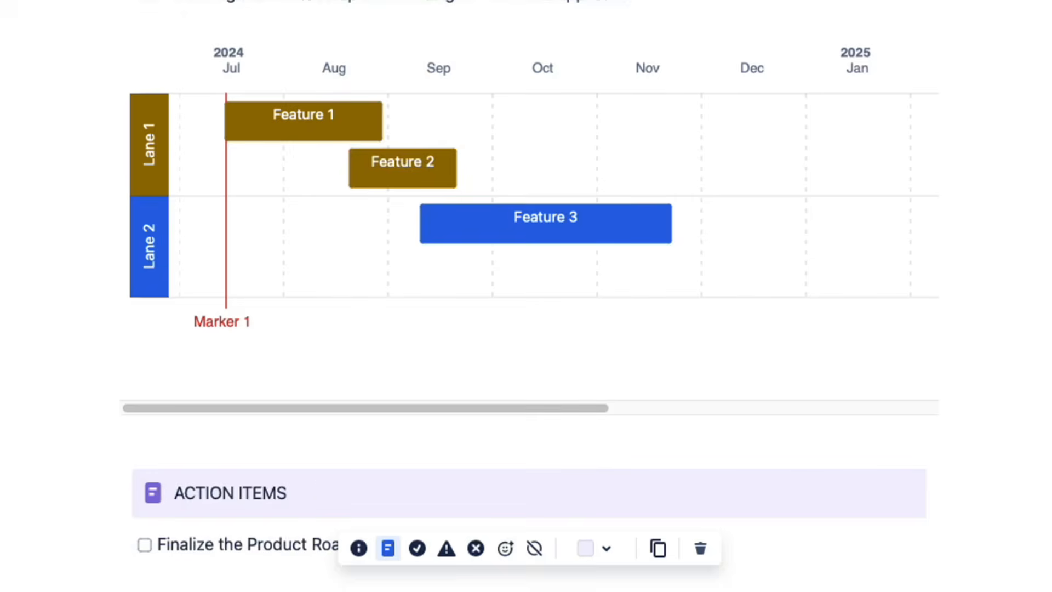
drag(178, 490, 174, 490)
scroll(215, 534, down, 1)
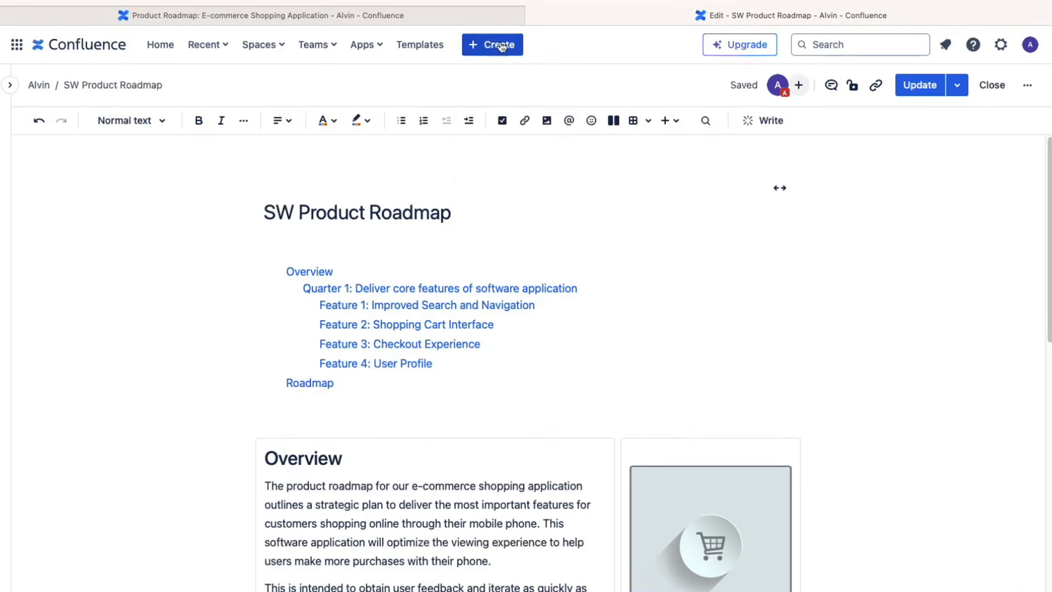
- Create a new page under SW Product Roadmap and apply the Project plan template to it
click(501, 48)
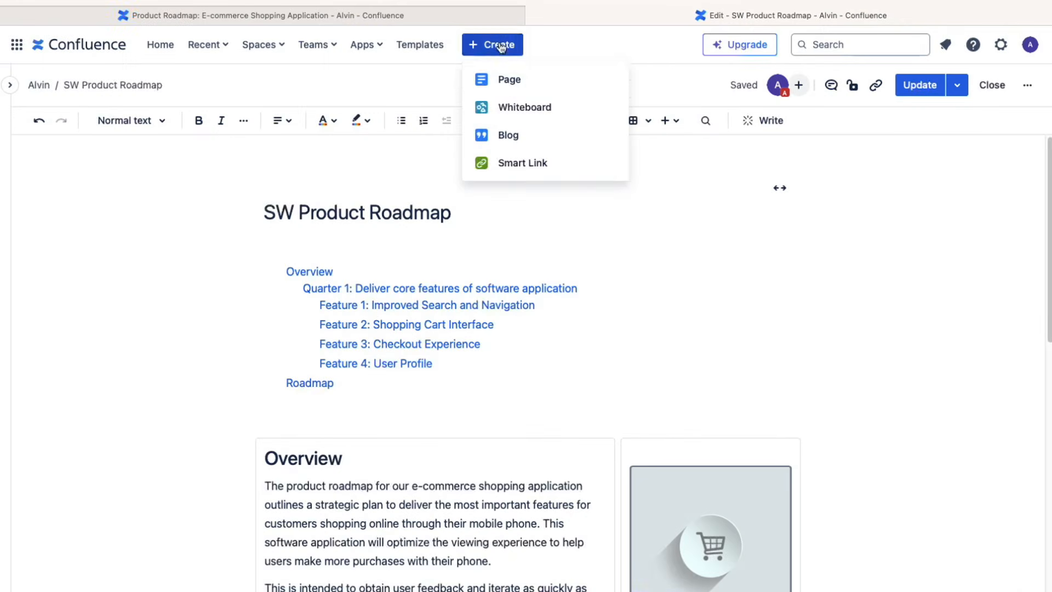
click(509, 82)
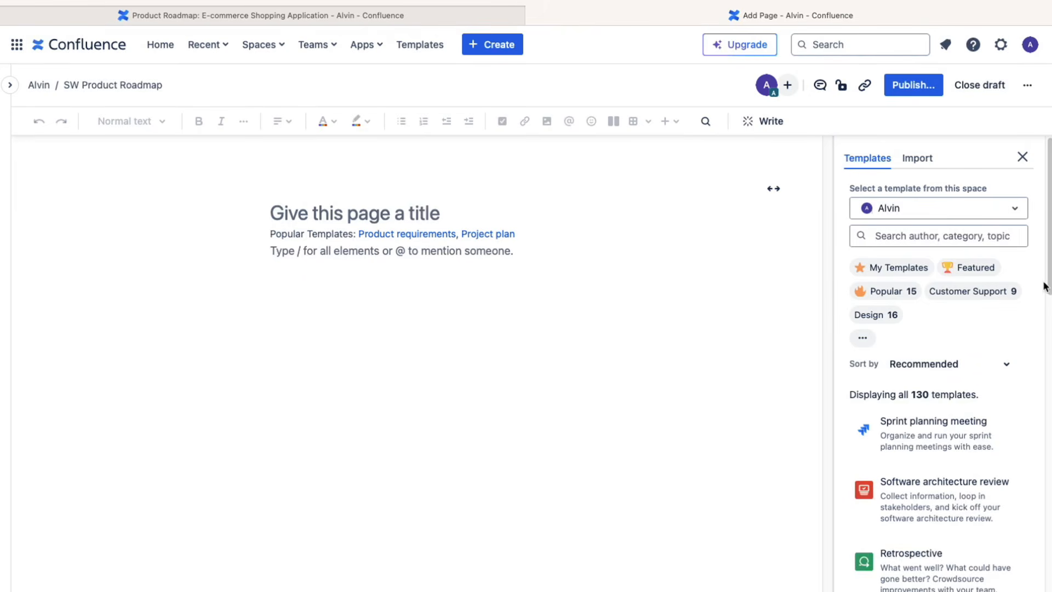
drag(1049, 270, 1048, 307)
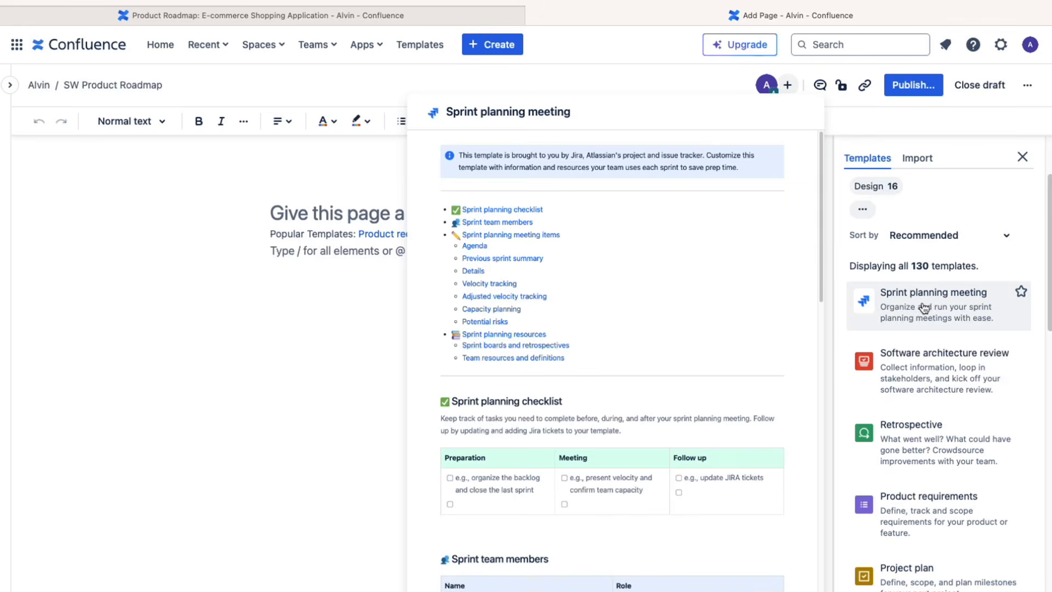
scroll(903, 438, down, 2)
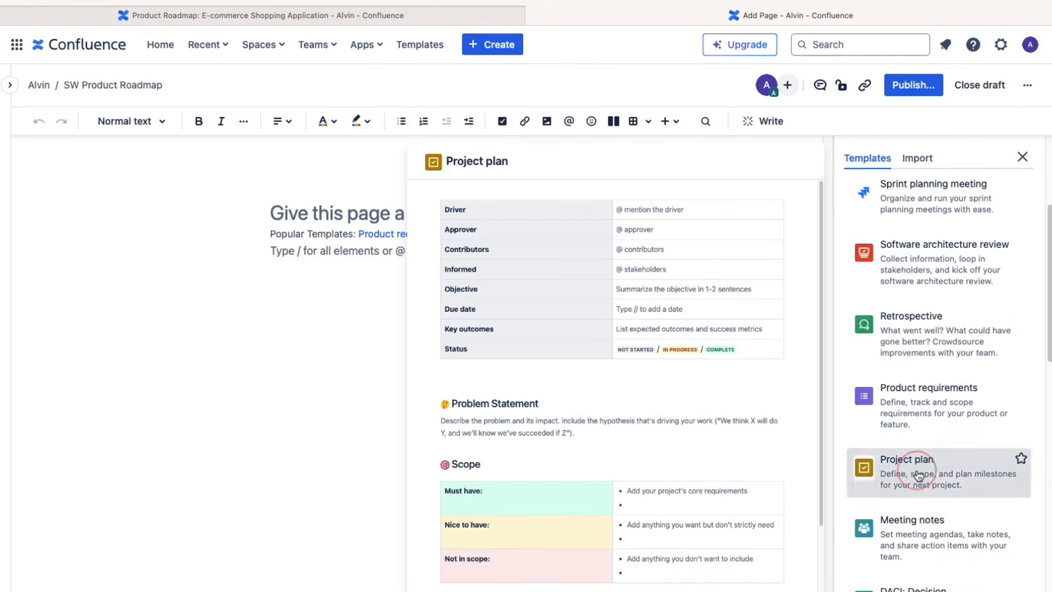
click(918, 475)
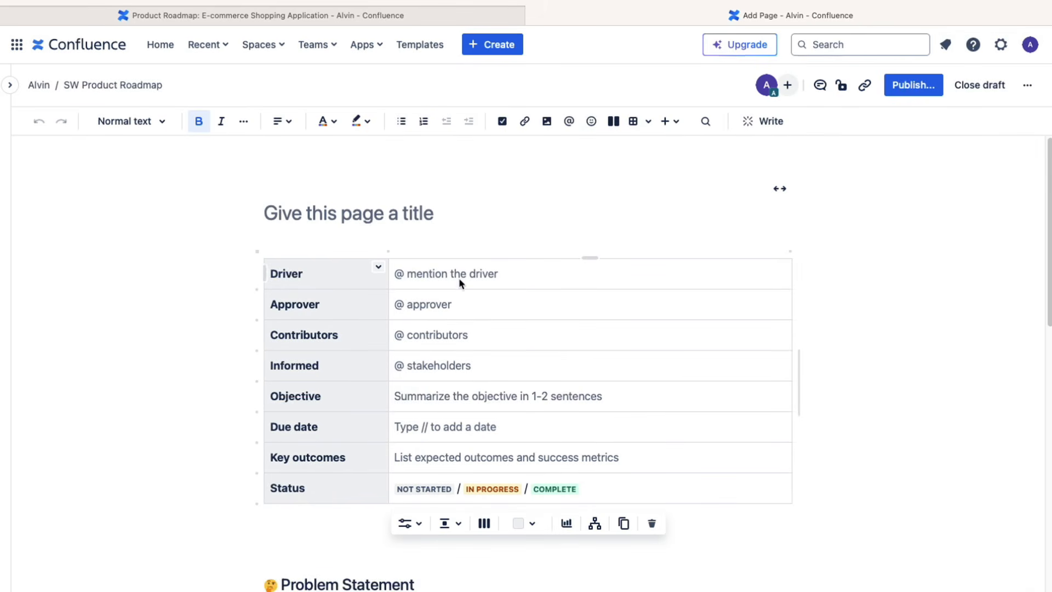
- Look through the Project plan template's sections, from the driver table and scope to milestones, deadlines and reference materials
scroll(775, 510, down, 8)
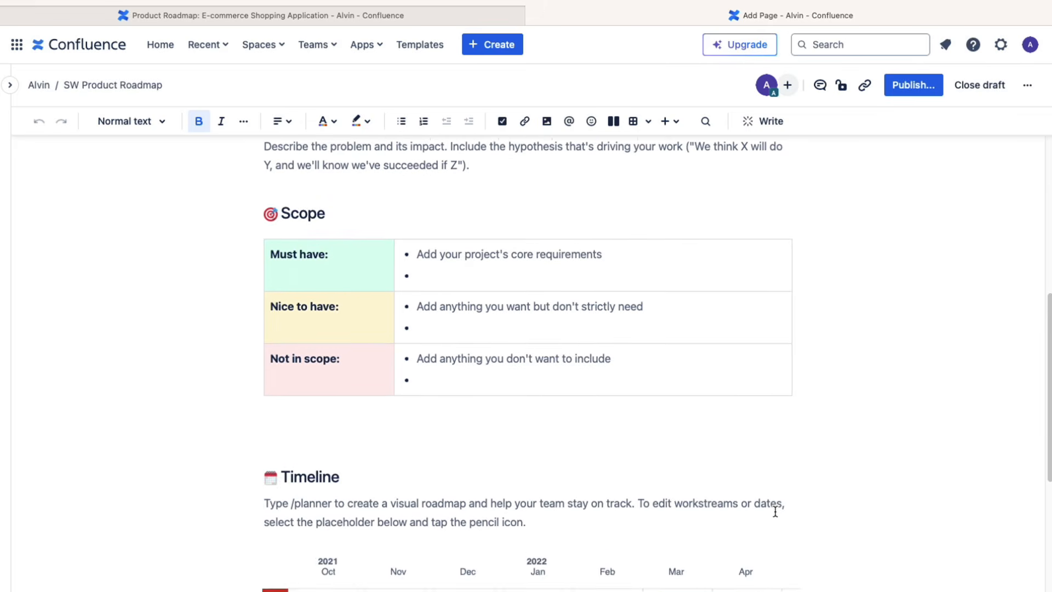
scroll(774, 511, down, 10)
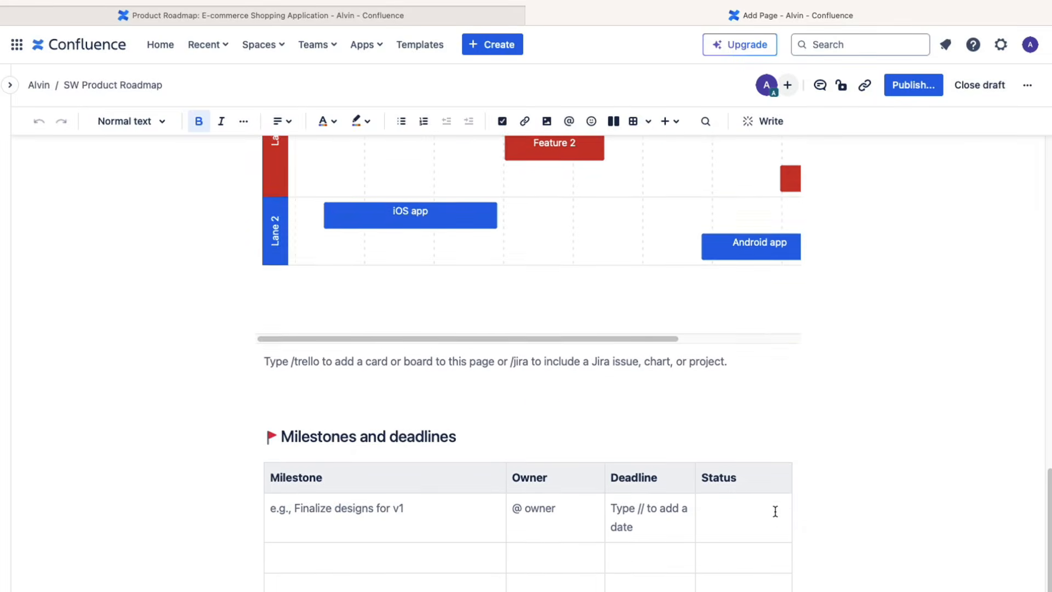
scroll(775, 511, down, 4)
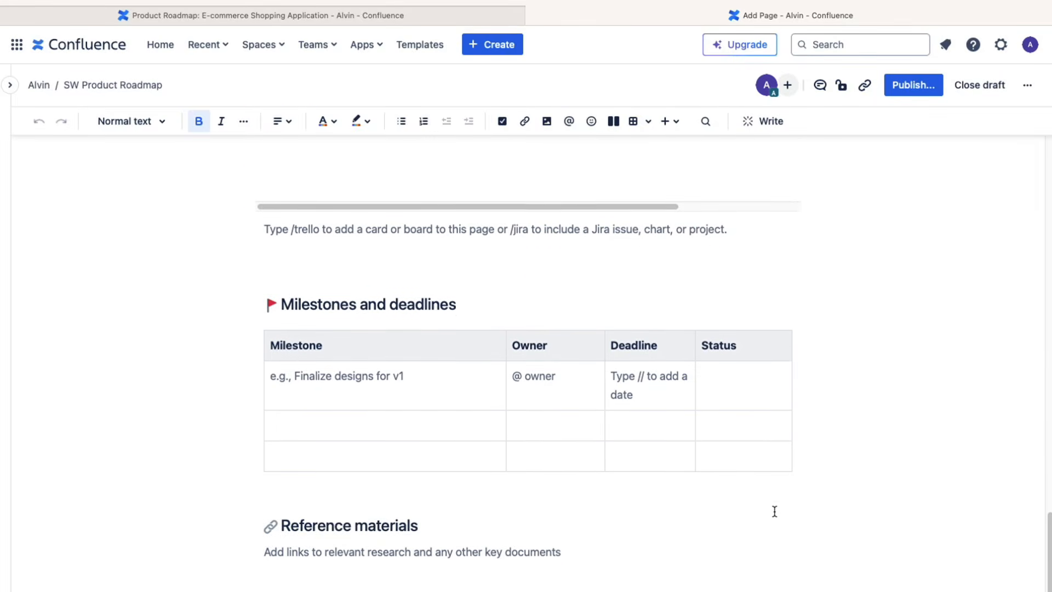
scroll(775, 511, up, 8)
scroll(774, 511, up, 10)
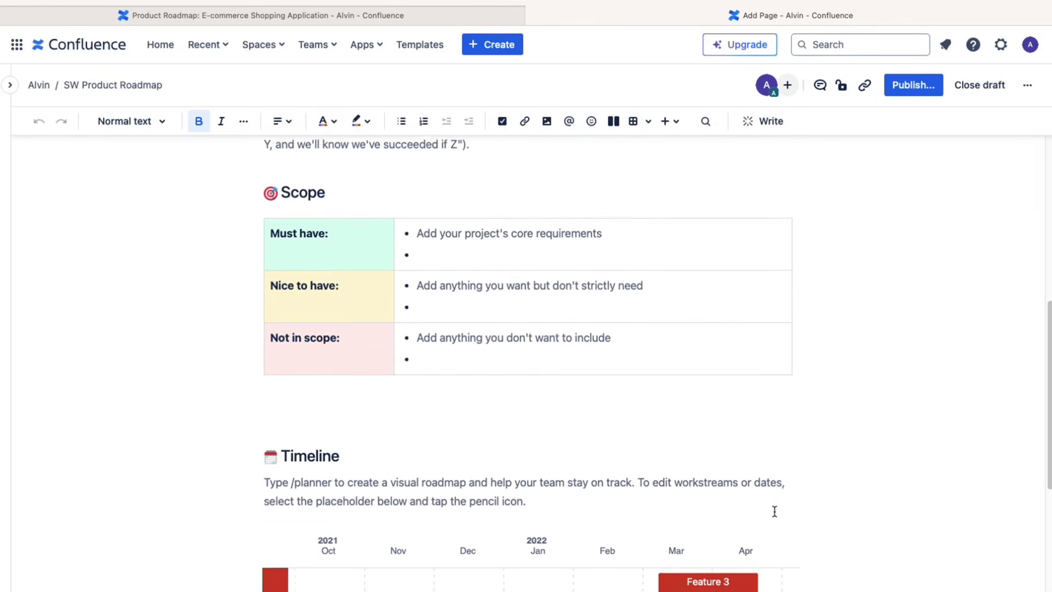